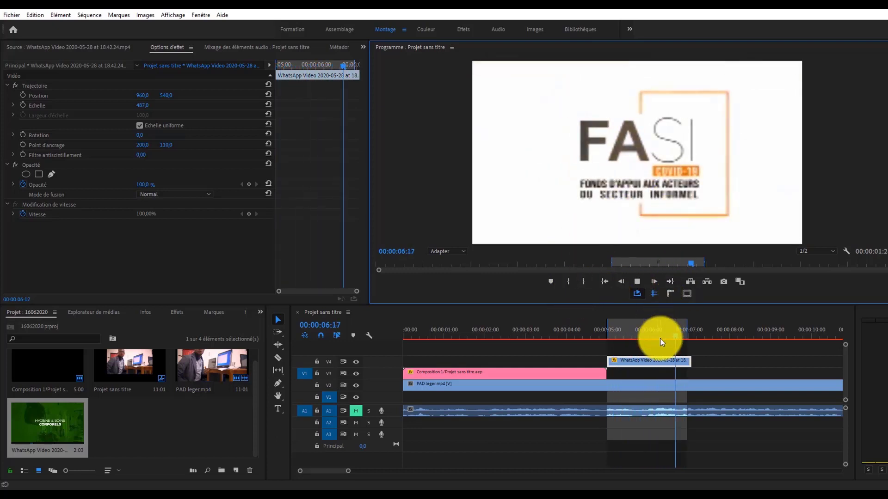
# - Preview the finished FASI logo animation in the sequence, from about 00:00:05:15 to the end of the work area
pyautogui.click(633, 333)
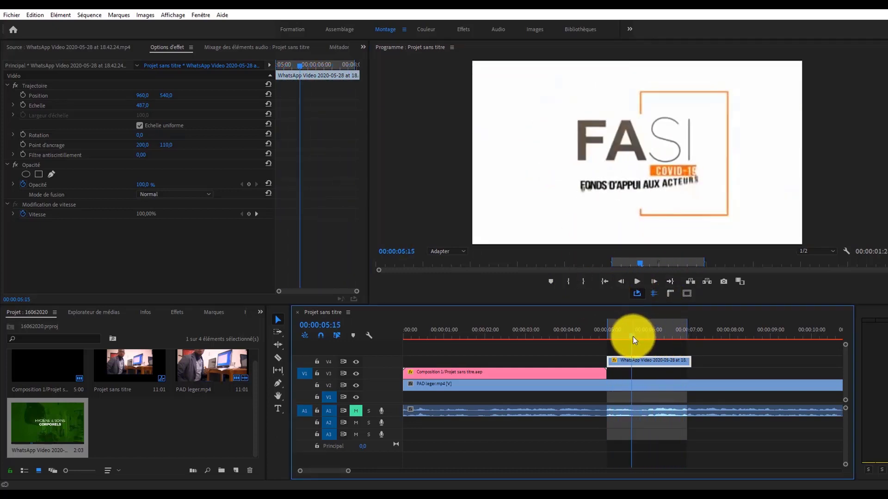
pyautogui.moveTo(629, 334); pyautogui.dragTo(678, 338)
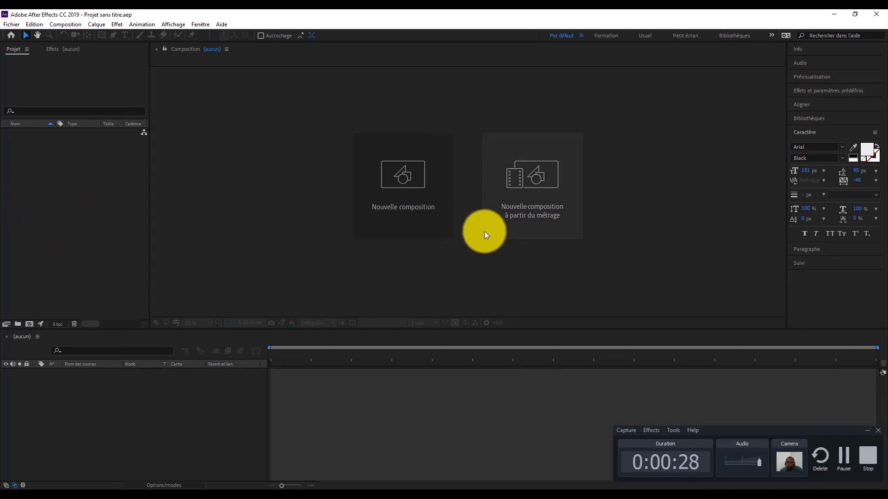
# - Switch to After Effects and create a composition named Composition 1 with the HDTV 1080 25 preset and a duration of 0:00:05:00
pyautogui.click(866, 427)
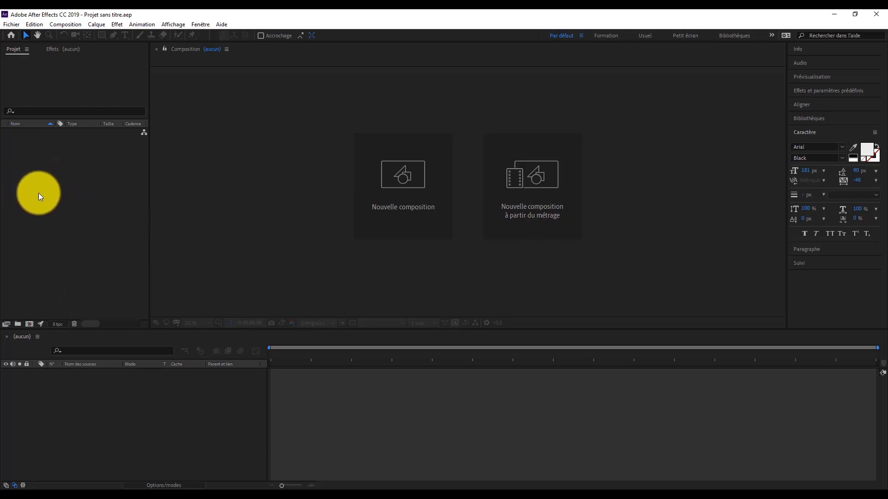
pyautogui.rightClick(55, 194)
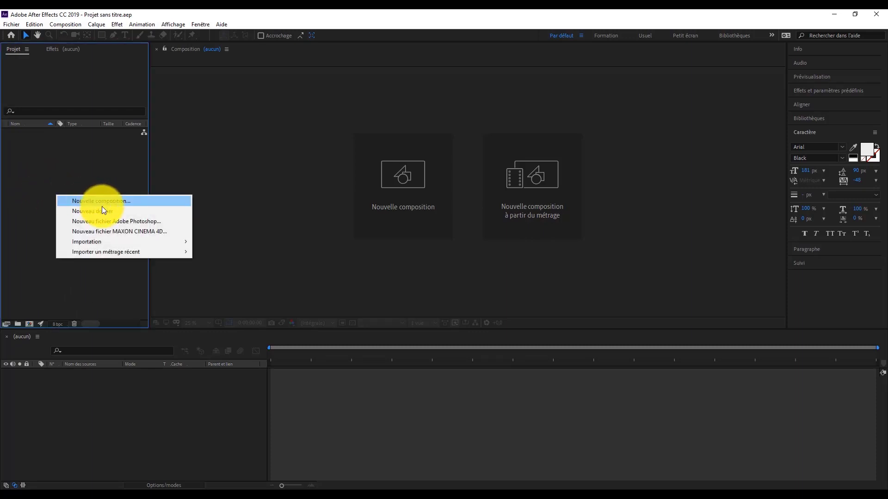
pyautogui.click(71, 152)
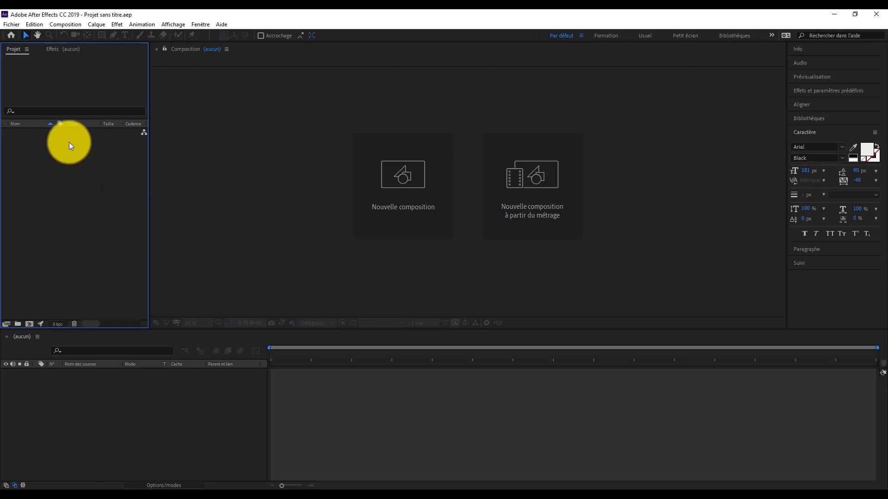
pyautogui.click(61, 25)
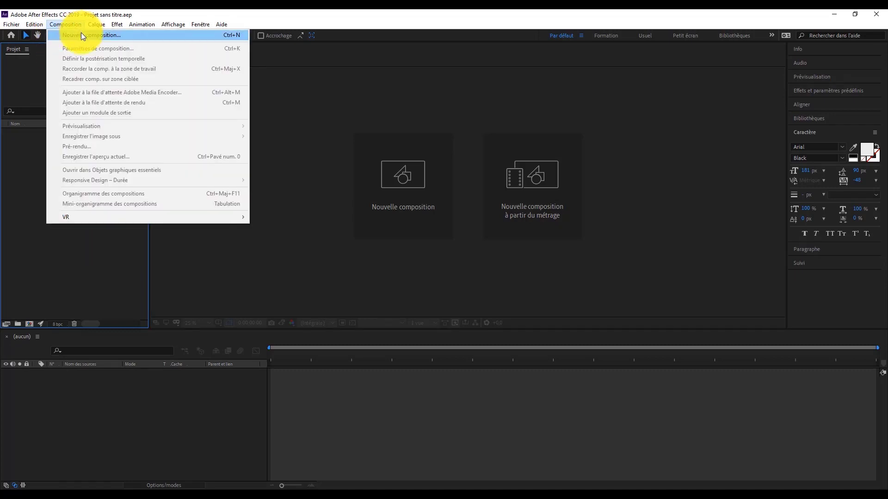
pyautogui.click(82, 34)
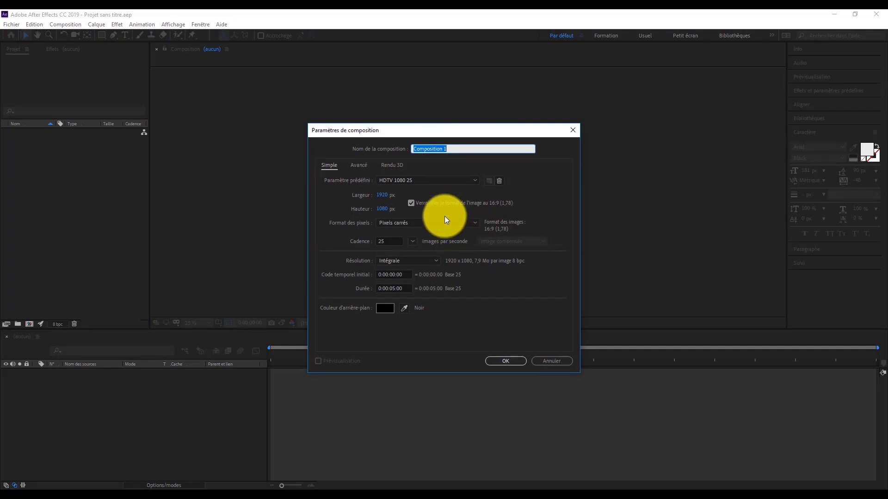
pyautogui.click(459, 180)
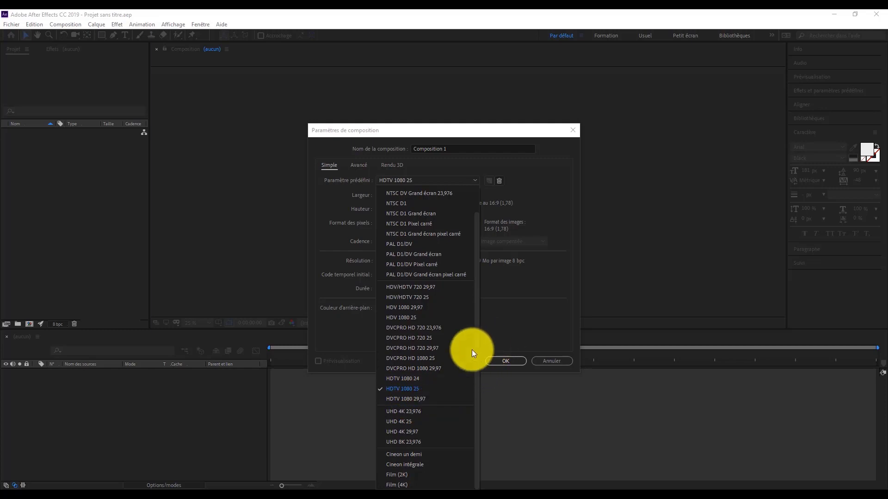
pyautogui.click(414, 389)
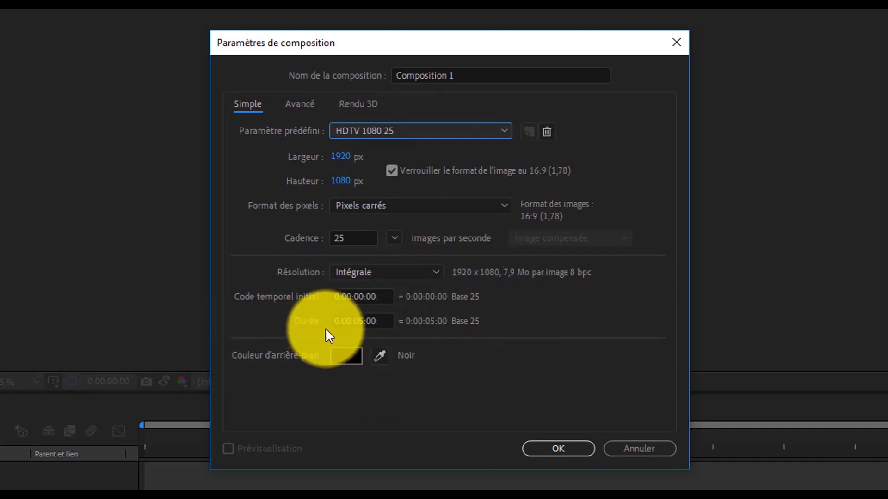
pyautogui.click(365, 321)
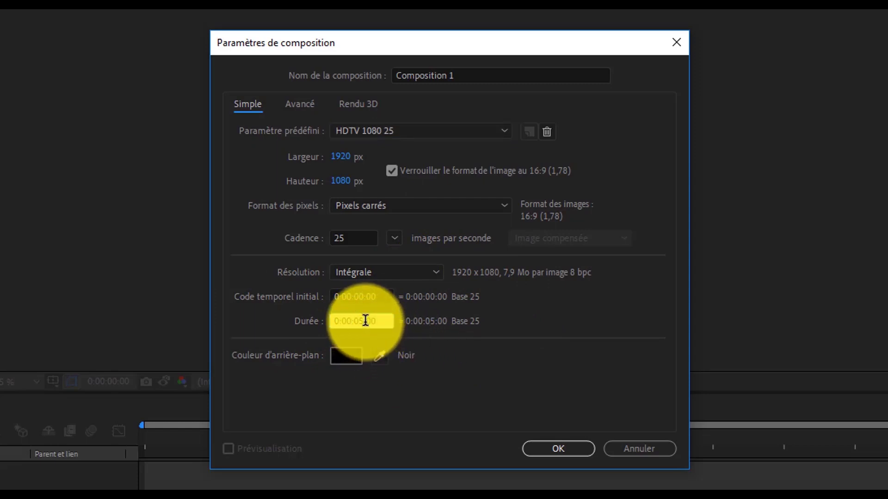
pyautogui.moveTo(363, 319); pyautogui.dragTo(355, 318)
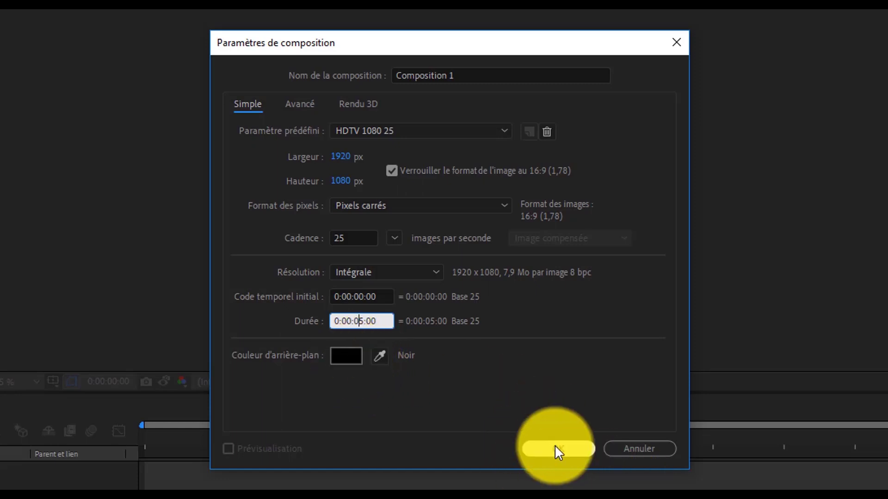
pyautogui.click(533, 446)
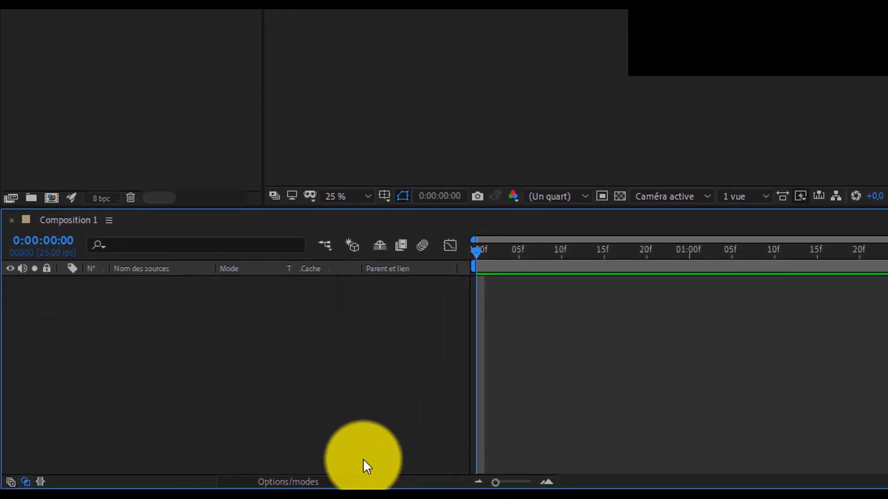
# - Add a shape layer to Composition 1 and draw a tall rectangle on it, slightly left of the frame's centre
pyautogui.rightClick(204, 320)
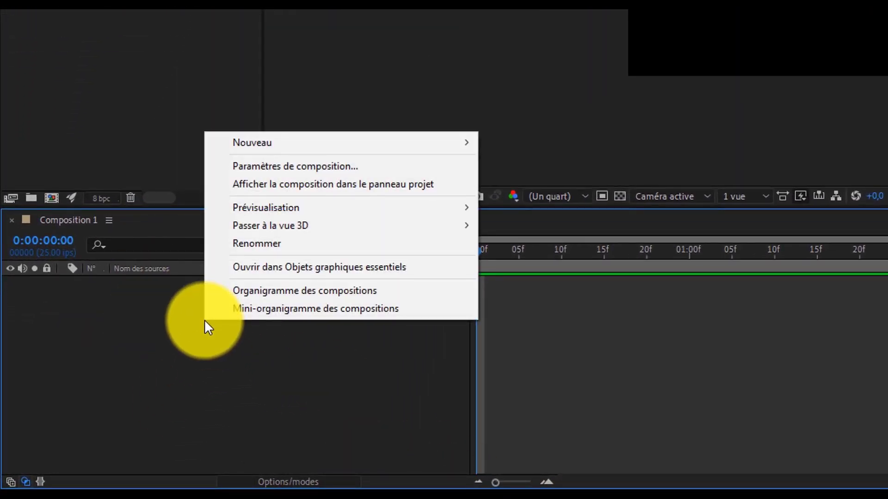
pyautogui.moveTo(324, 144)
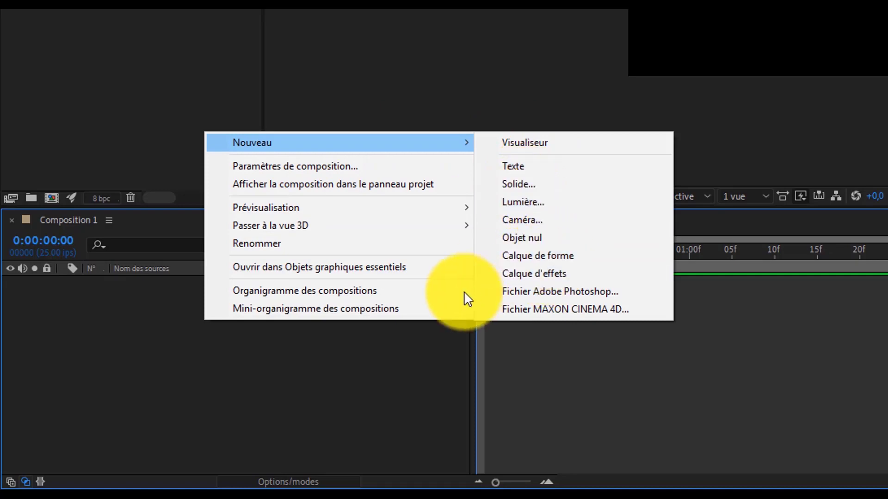
pyautogui.click(536, 256)
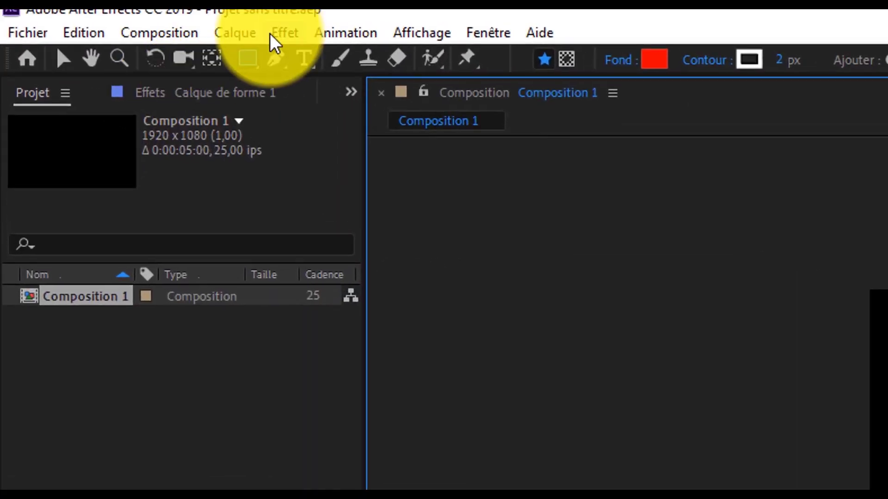
pyautogui.click(248, 59)
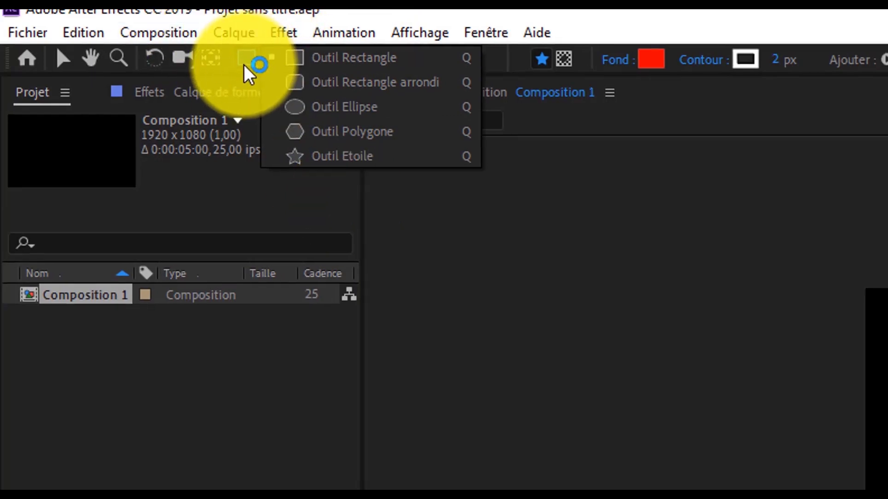
pyautogui.click(245, 67)
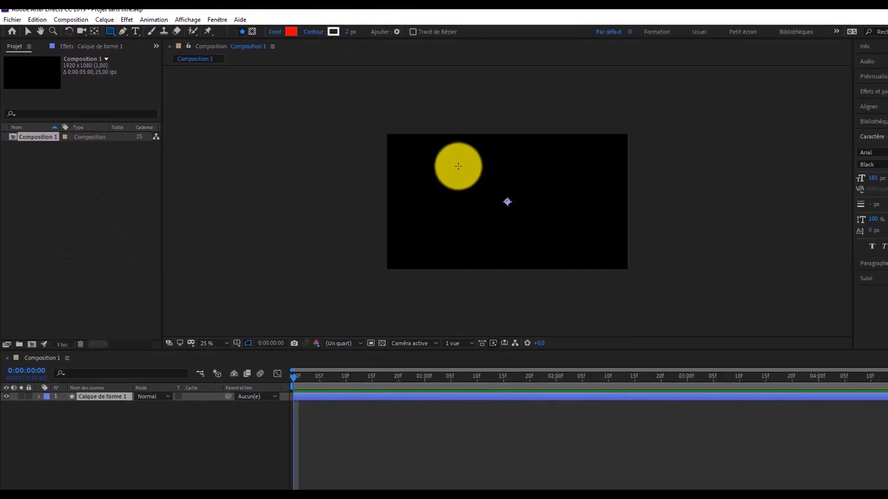
pyautogui.moveTo(442, 150); pyautogui.dragTo(515, 217)
pyautogui.moveTo(528, 234); pyautogui.dragTo(533, 248)
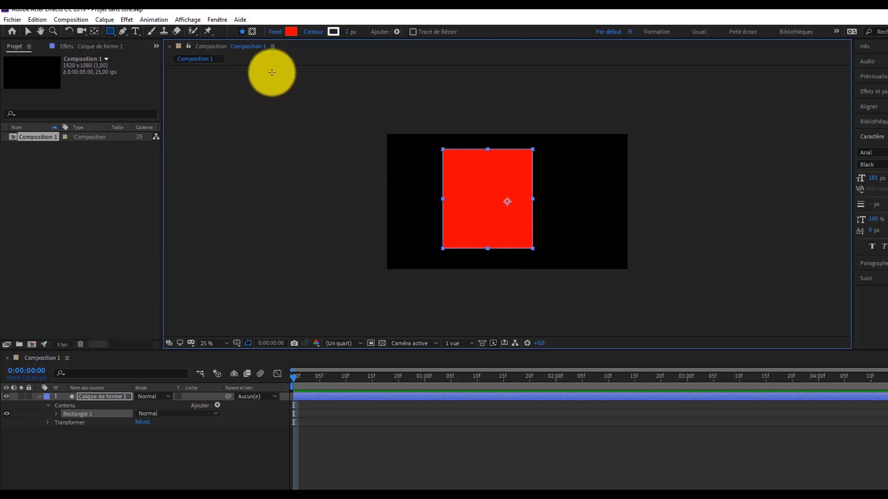
# - Set the rectangle's fill type to None (Aucun)
pyautogui.click(269, 31)
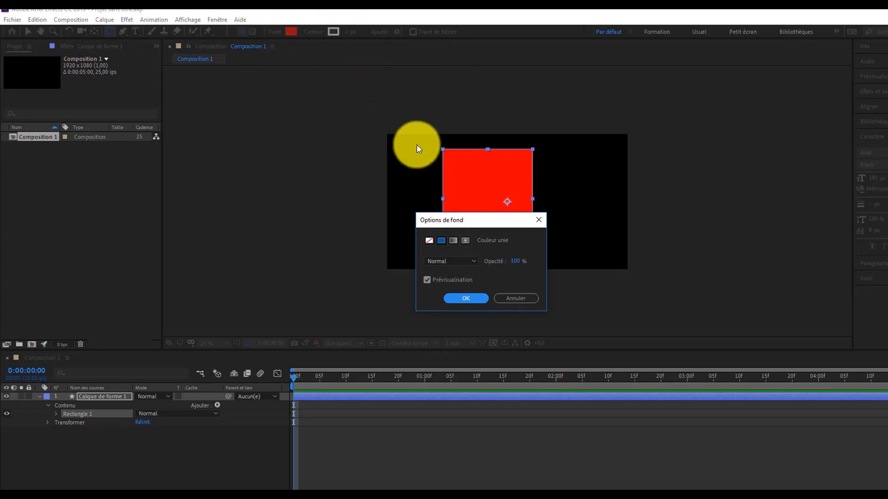
pyautogui.click(429, 240)
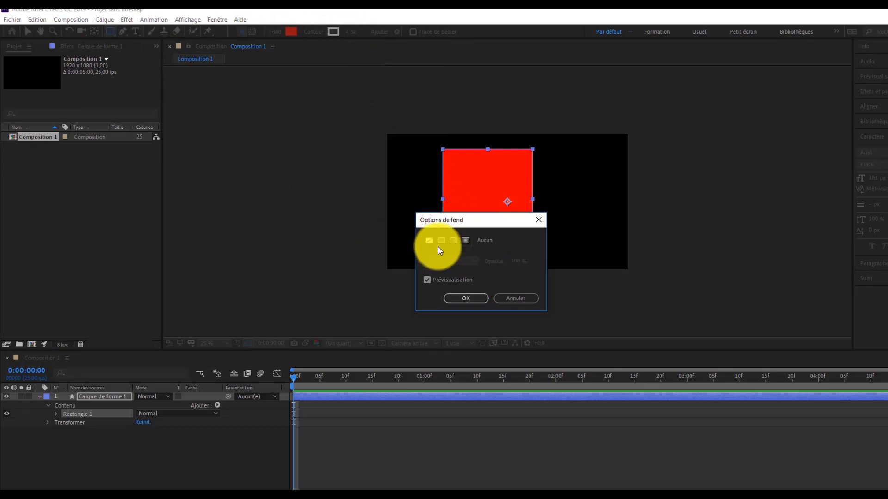
pyautogui.click(466, 298)
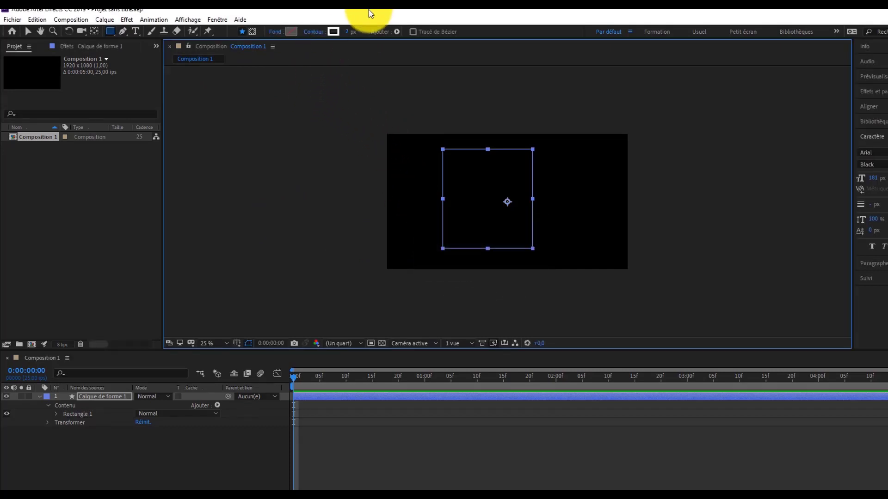
# - Set the rectangle's stroke colour to orange FF6000 and increase the stroke width to make a thick outline
pyautogui.click(333, 32)
pyautogui.moveTo(471, 288); pyautogui.dragTo(495, 195)
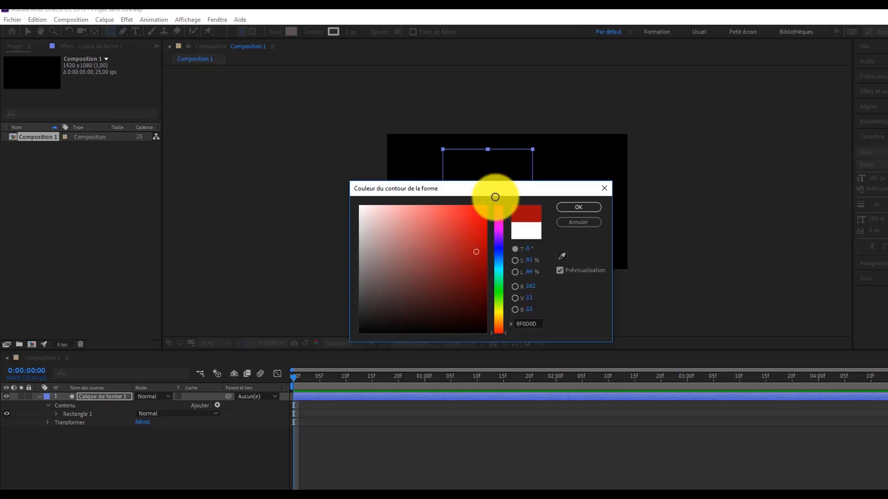
pyautogui.click(499, 331)
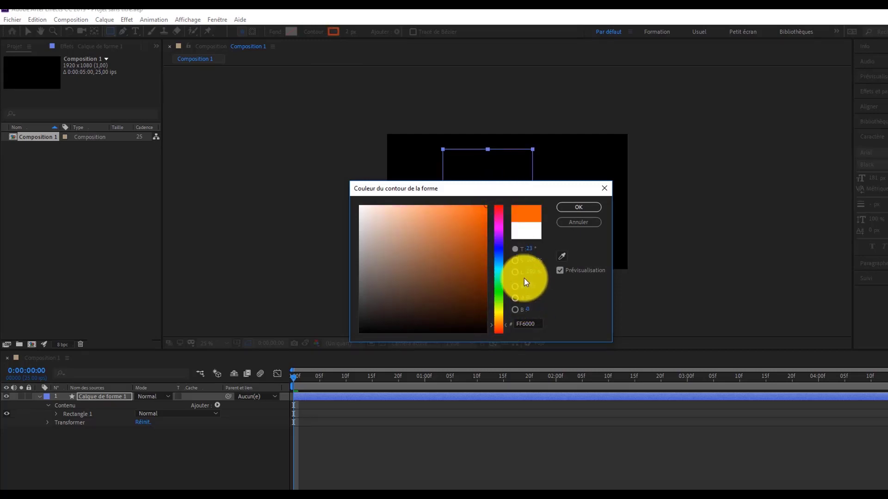
pyautogui.click(584, 207)
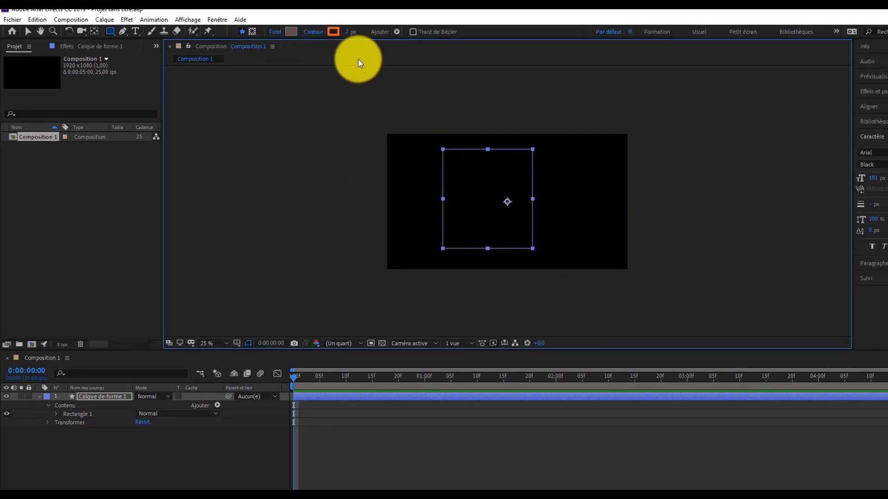
pyautogui.moveTo(345, 31); pyautogui.dragTo(367, 40)
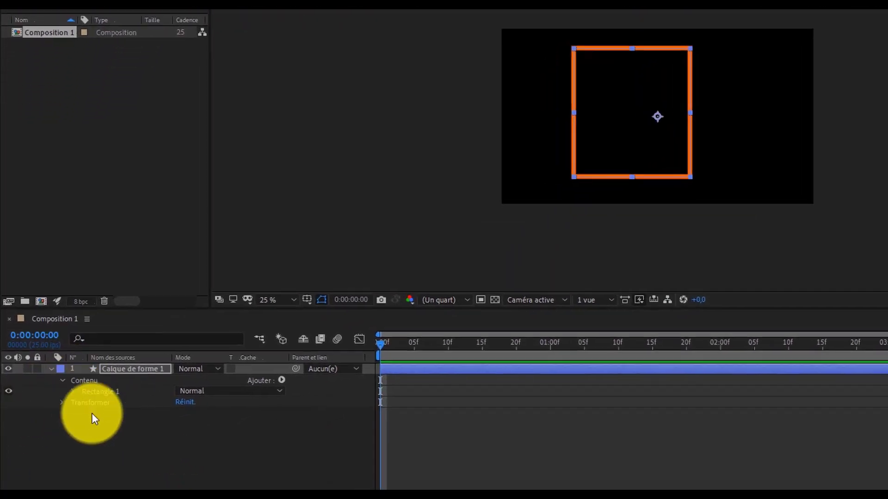
# - Examine the content and Transform properties of the shape layer Calque de forme 1
pyautogui.click(51, 369)
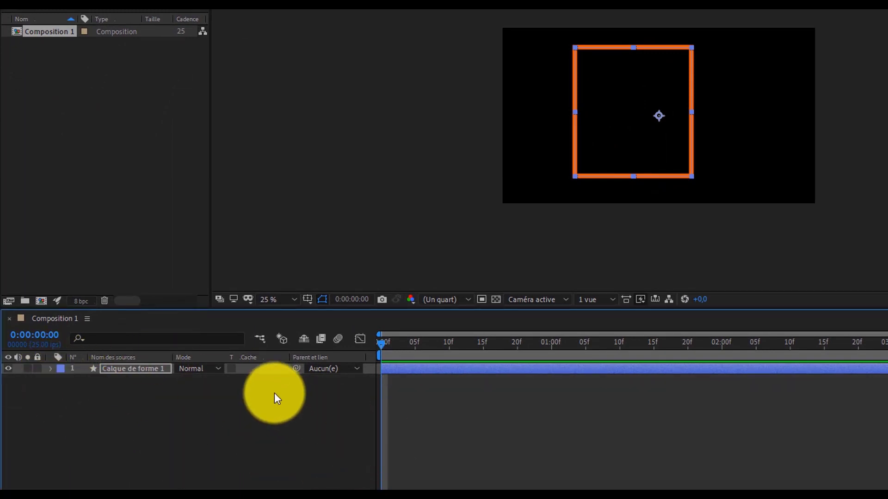
pyautogui.click(50, 369)
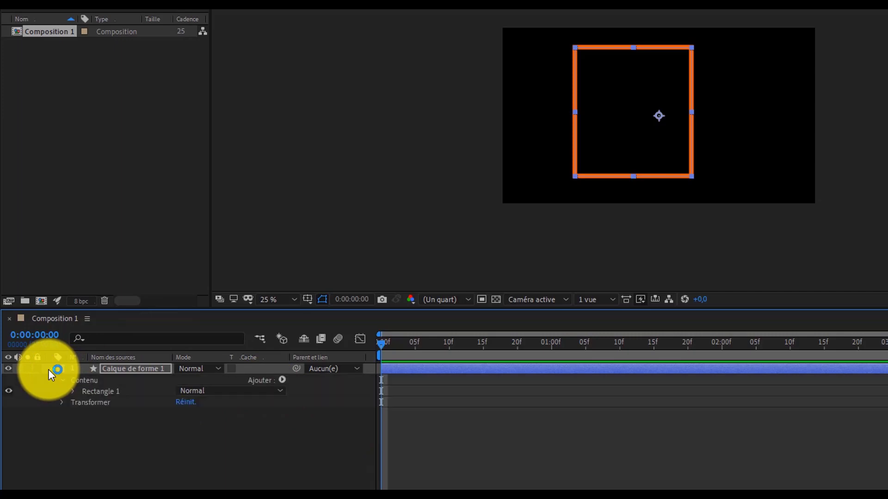
pyautogui.click(87, 402)
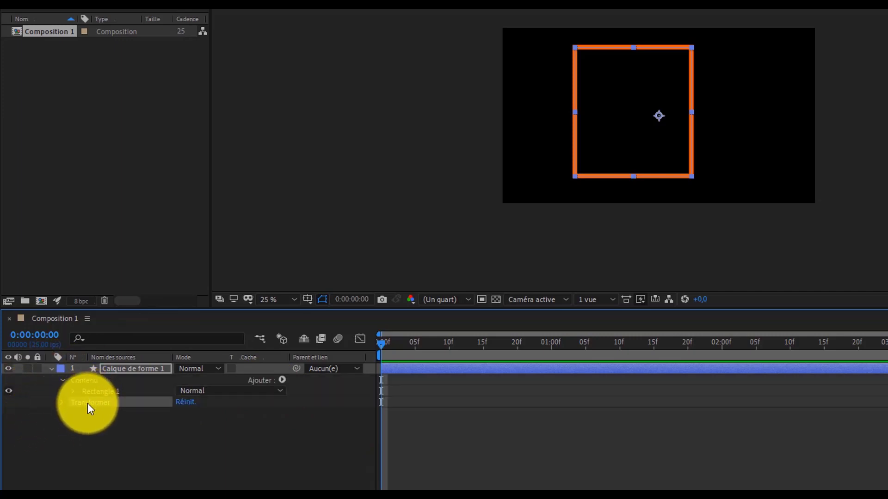
pyautogui.click(62, 402)
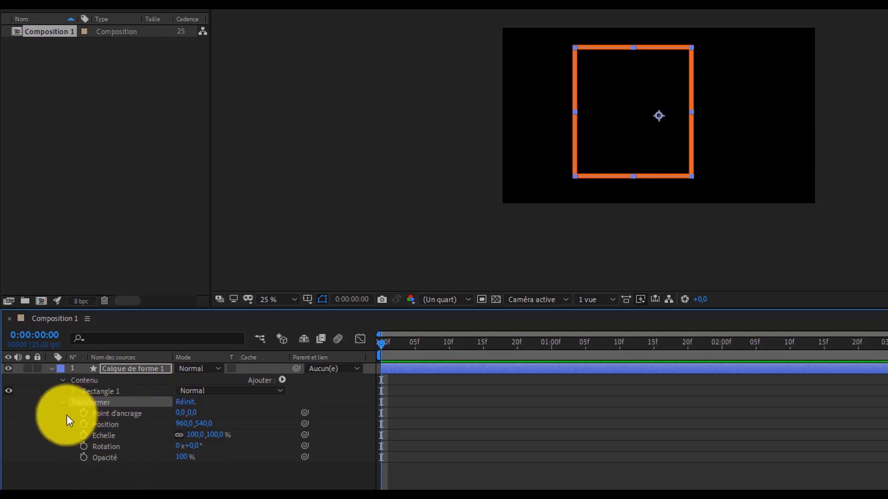
pyautogui.click(62, 402)
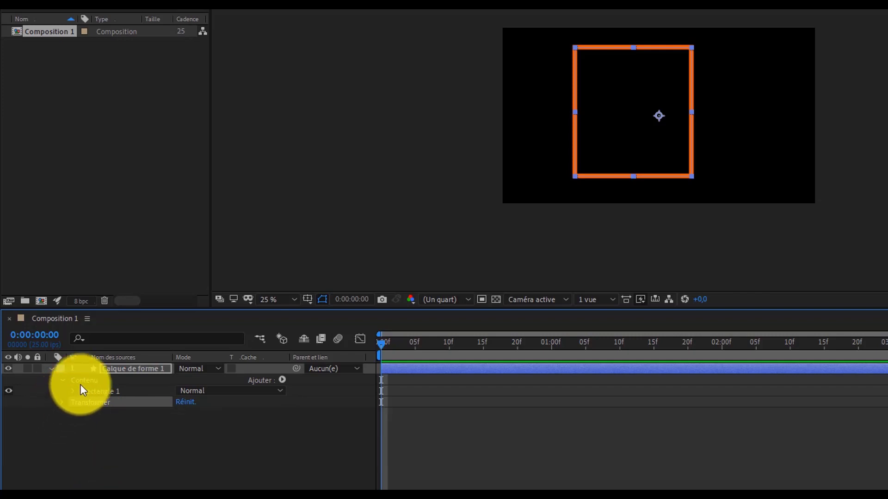
# - Add a Trim Paths operator (Raccorder les tracés) to the shape layer and expand its properties
pyautogui.click(282, 380)
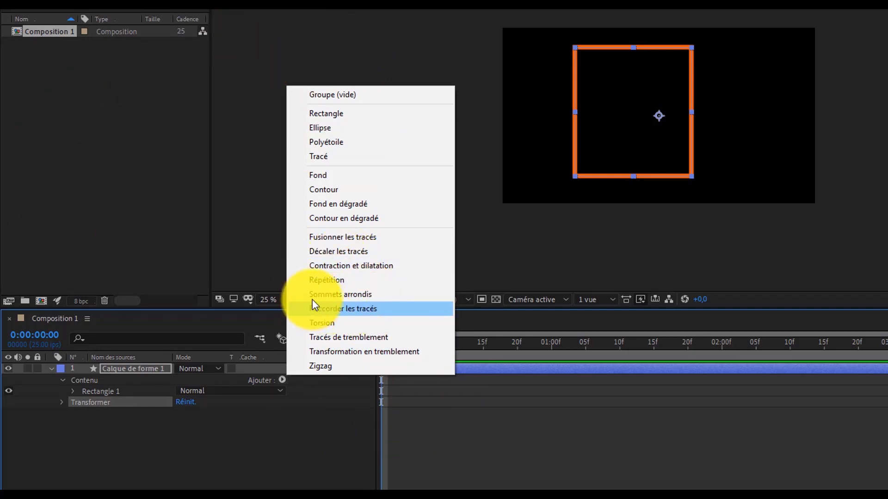
pyautogui.click(331, 309)
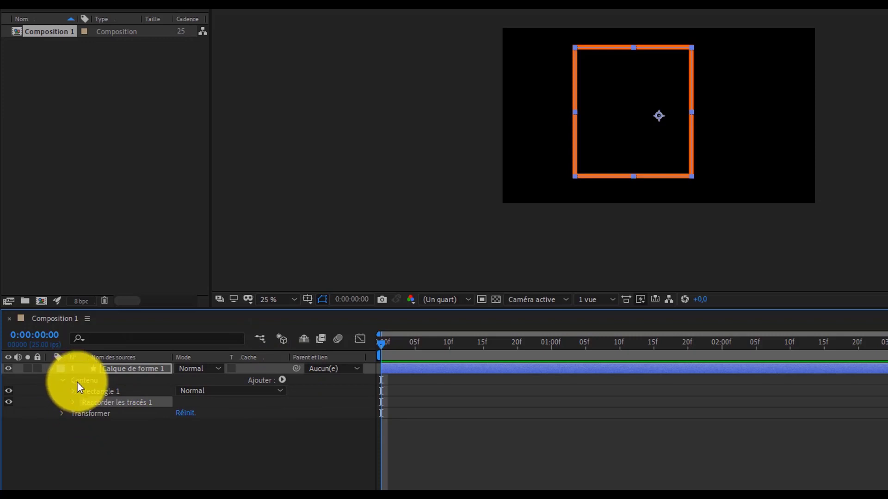
pyautogui.click(73, 403)
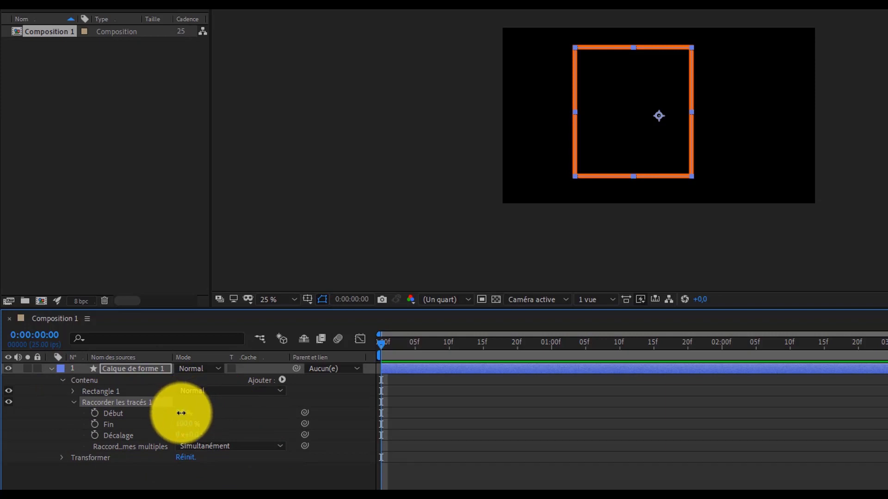
# - Lower the Trim Paths end value to open the rectangle's top side, and shift the gap to its left side with a negative offset
pyautogui.moveTo(183, 412)
pyautogui.mouseDown()
pyautogui.moveTo(259, 411)
pyautogui.moveTo(153, 412)
pyautogui.moveTo(297, 412)
pyautogui.moveTo(190, 411)
pyautogui.moveTo(266, 416)
pyautogui.moveTo(224, 416)
pyautogui.moveTo(251, 418)
pyautogui.moveTo(185, 408)
pyautogui.moveTo(133, 430)
pyautogui.moveTo(79, 428)
pyautogui.moveTo(205, 418)
pyautogui.moveTo(71, 415)
pyautogui.moveTo(161, 406)
pyautogui.moveTo(95, 410)
pyautogui.moveTo(151, 414)
pyautogui.moveTo(139, 422)
pyautogui.moveTo(147, 424)
pyautogui.mouseUp()
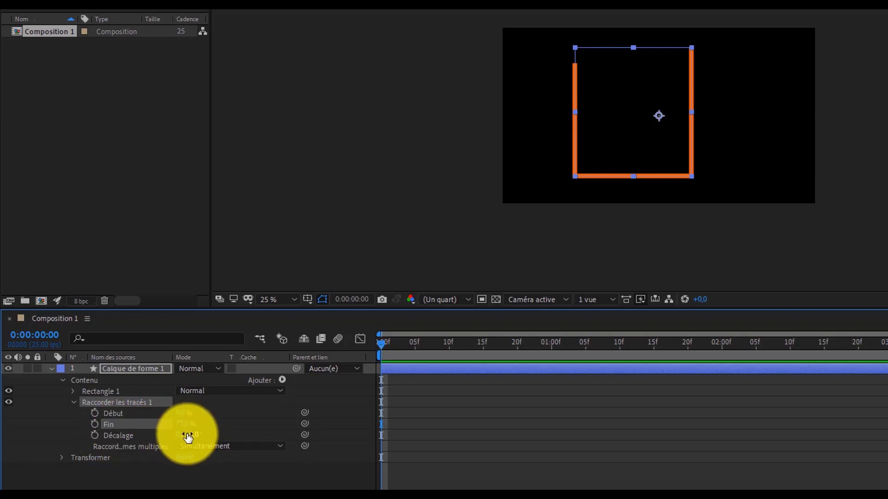
pyautogui.moveTo(192, 435); pyautogui.dragTo(135, 440)
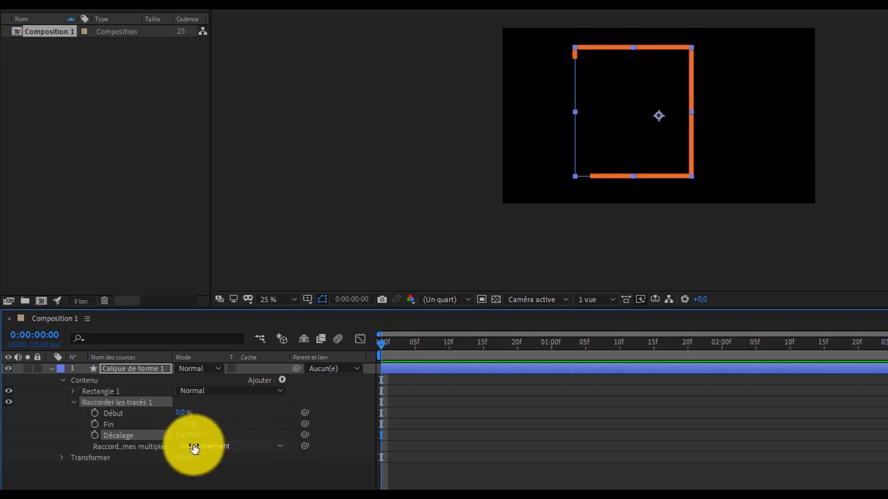
# - Animate the Trim Paths end (Fin) with keyframes from 0% at the first frame to 83% at frame 20, and scrub through the reveal
pyautogui.moveTo(182, 424); pyautogui.dragTo(185, 425)
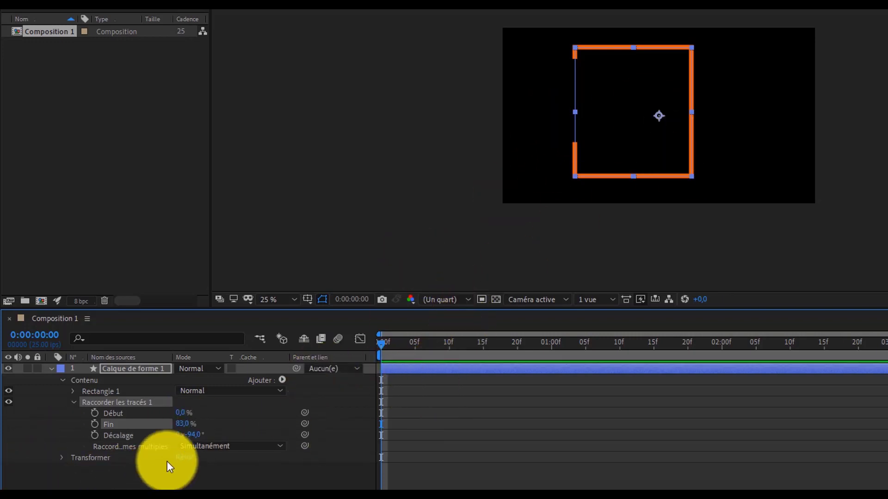
pyautogui.click(93, 424)
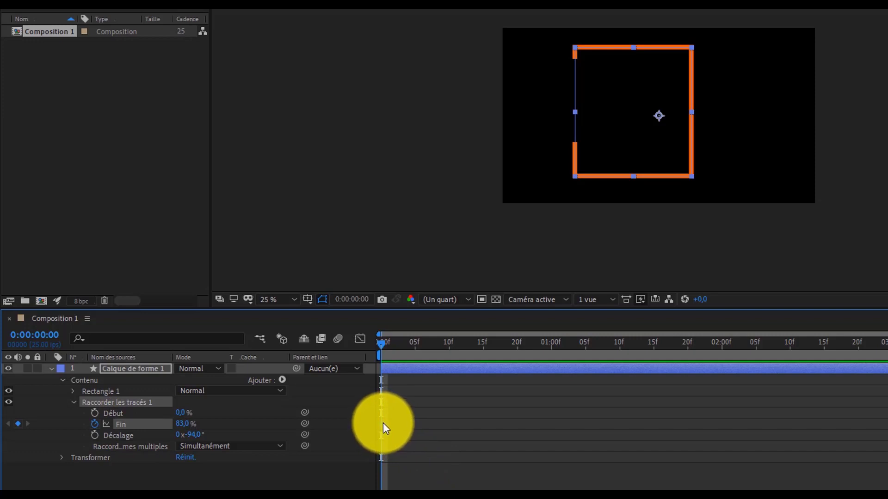
pyautogui.moveTo(382, 423); pyautogui.dragTo(518, 420)
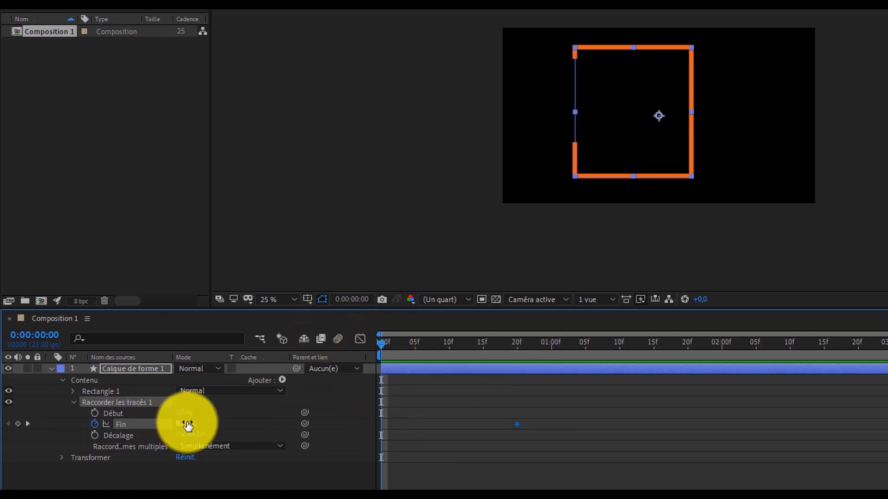
pyautogui.moveTo(185, 428); pyautogui.dragTo(118, 424)
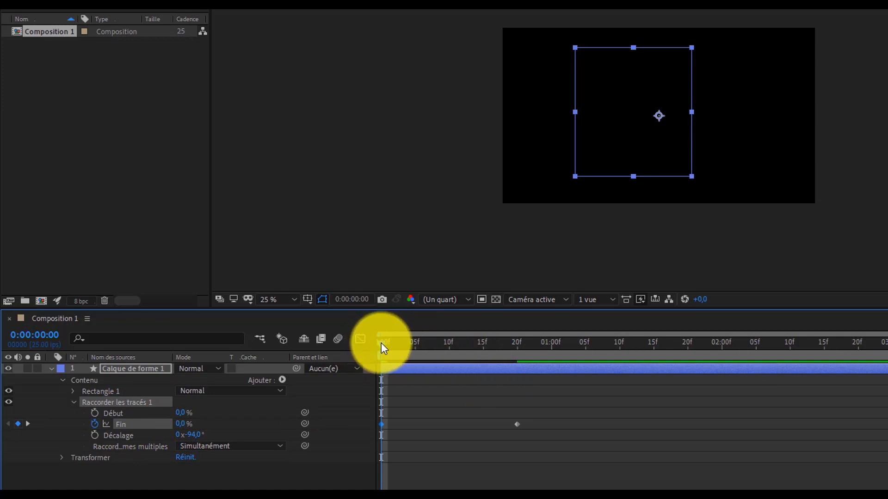
pyautogui.moveTo(381, 343)
pyautogui.mouseDown()
pyautogui.moveTo(450, 350)
pyautogui.moveTo(489, 337)
pyautogui.moveTo(555, 340)
pyautogui.mouseUp()
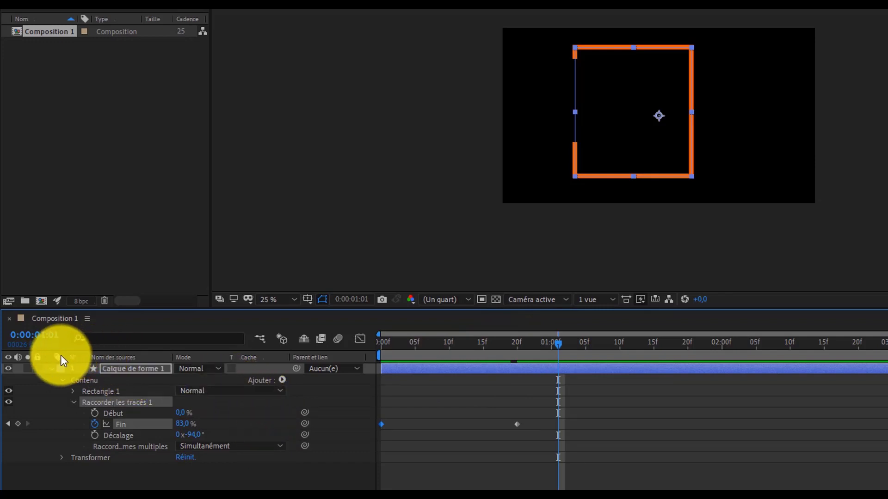
pyautogui.click(51, 368)
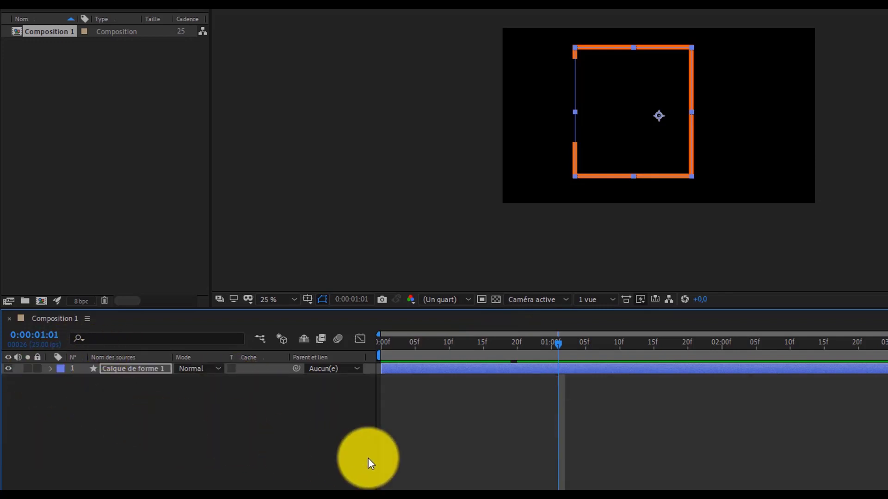
# - Add a new text layer to the composition with the text MASTERCLASS
pyautogui.click(241, 436)
pyautogui.rightClick(191, 421)
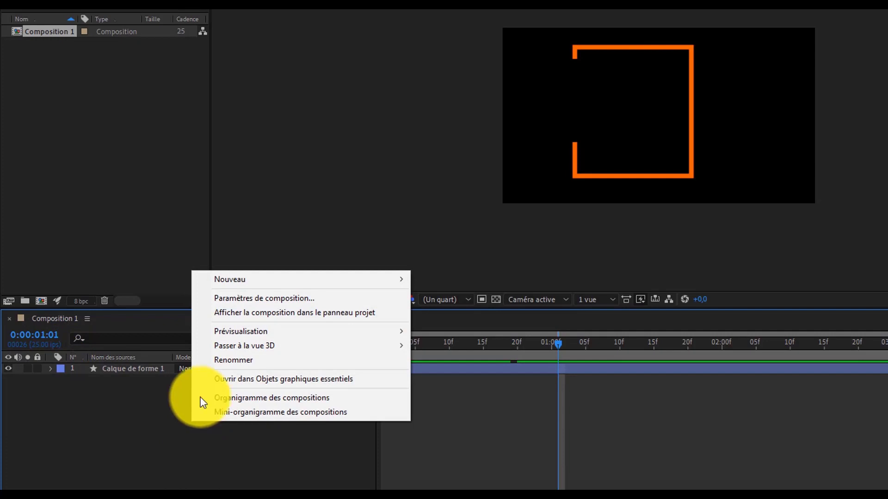
pyautogui.moveTo(343, 277)
pyautogui.click(468, 303)
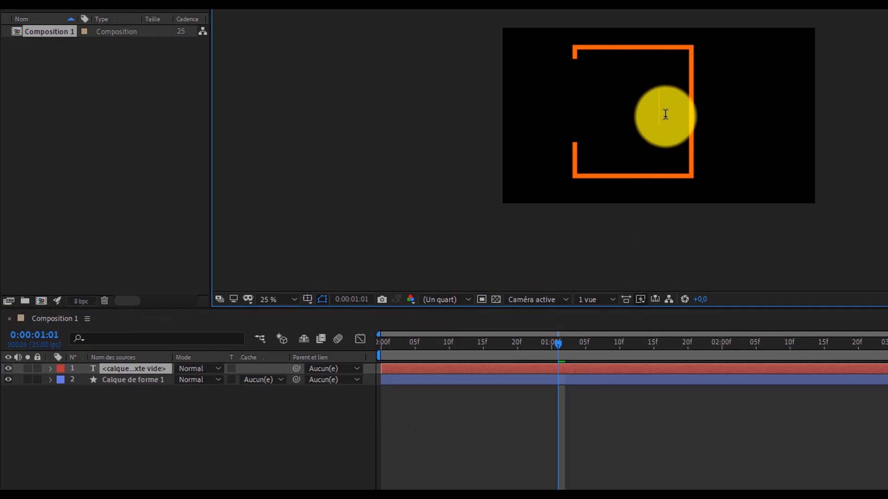
pyautogui.write('MASTERCLASS')
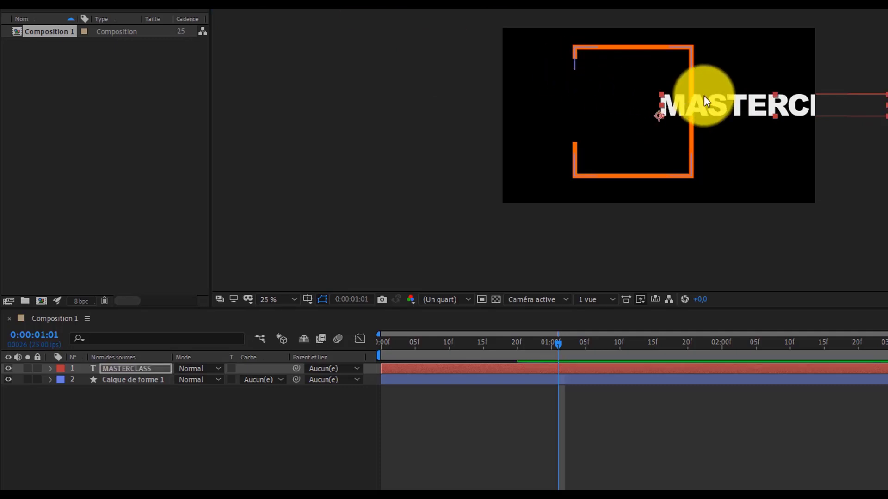
# - Move the MASTERCLASS text to the left edge of the frame and shift the orange rectangle outline towards the right side
pyautogui.moveTo(695, 118); pyautogui.dragTo(586, 101)
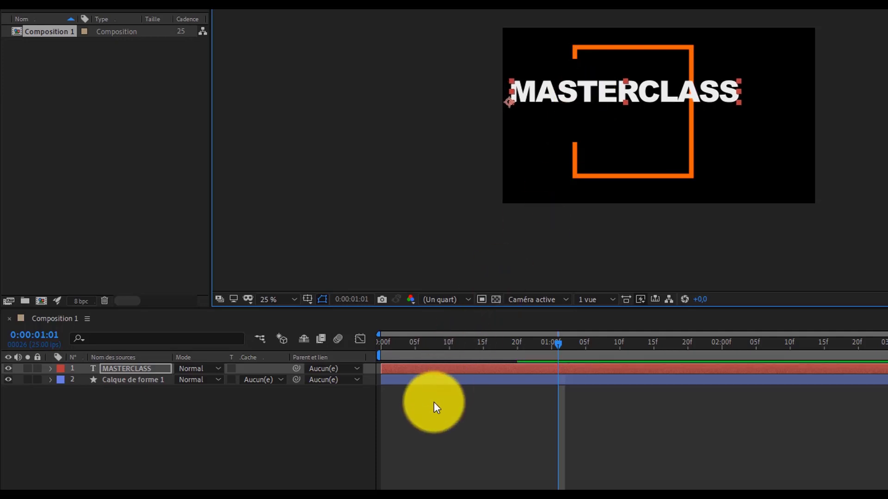
pyautogui.click(432, 381)
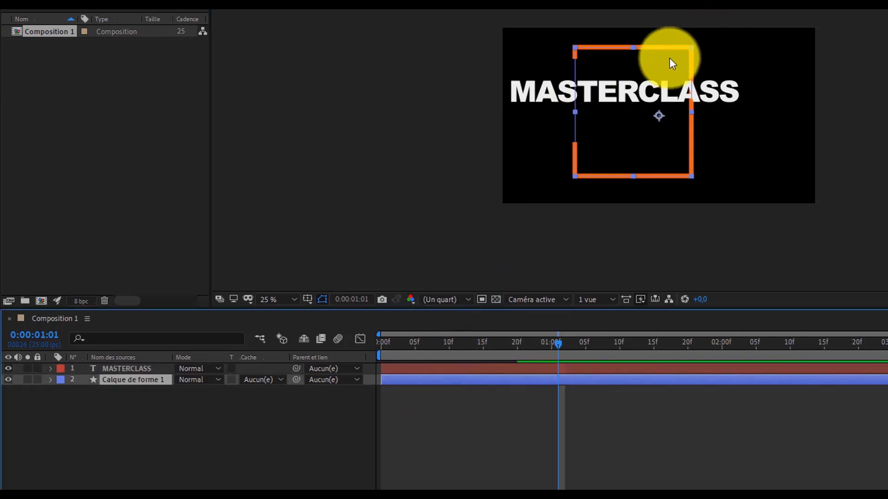
pyautogui.moveTo(662, 50); pyautogui.dragTo(736, 54)
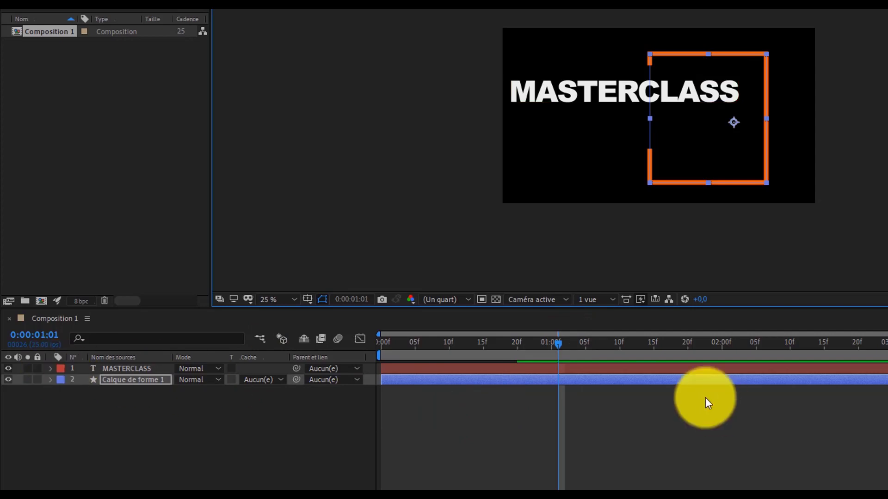
# - Set a Position keyframe for the MASTERCLASS text layer at 0:00:00:21
pyautogui.moveTo(517, 345)
pyautogui.mouseDown()
pyautogui.moveTo(397, 341)
pyautogui.moveTo(465, 364)
pyautogui.moveTo(479, 362)
pyautogui.moveTo(379, 349)
pyautogui.moveTo(522, 370)
pyautogui.mouseUp()
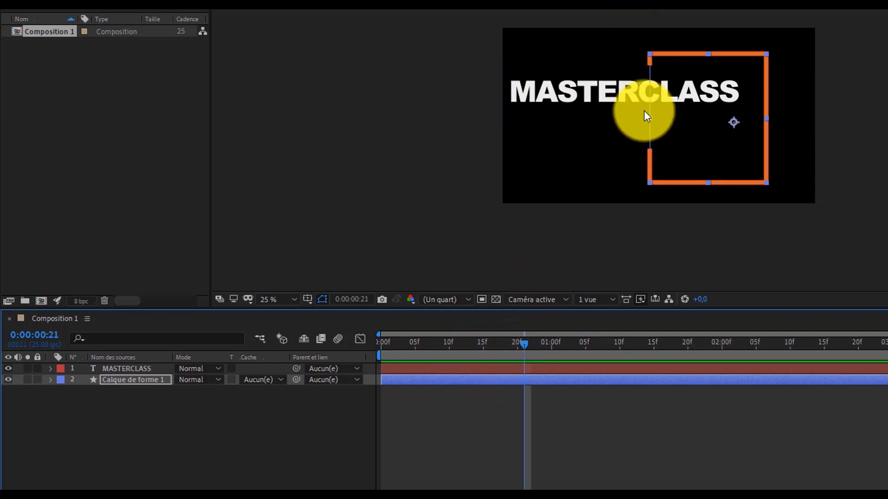
pyautogui.click(121, 370)
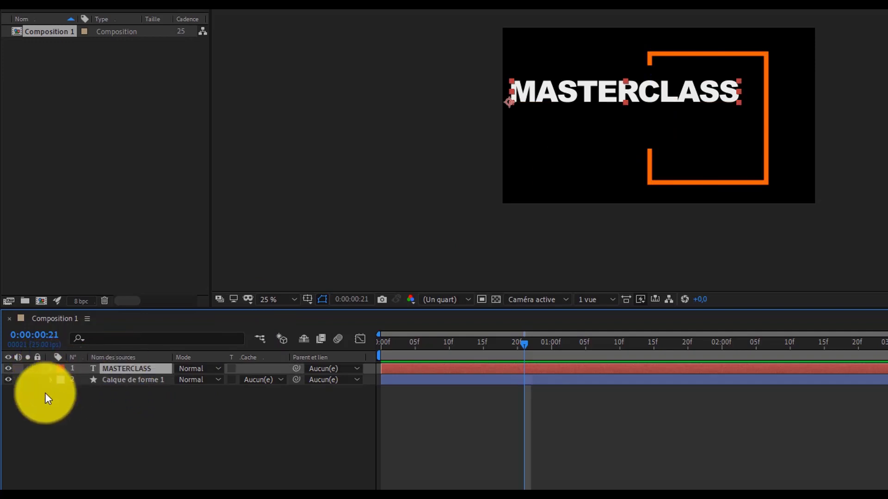
pyautogui.click(49, 369)
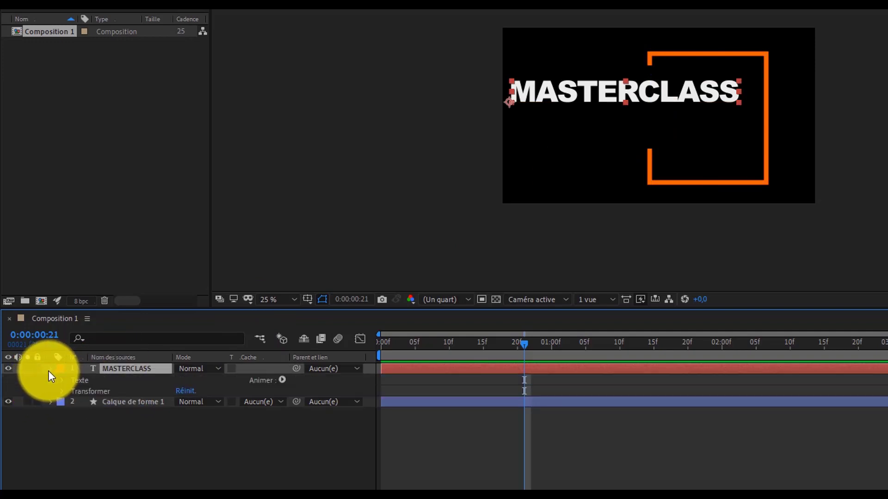
pyautogui.click(62, 391)
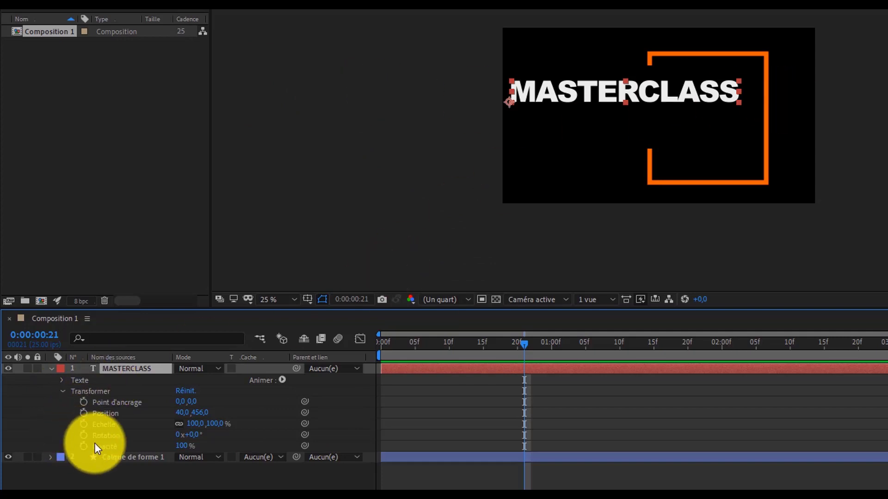
pyautogui.click(83, 414)
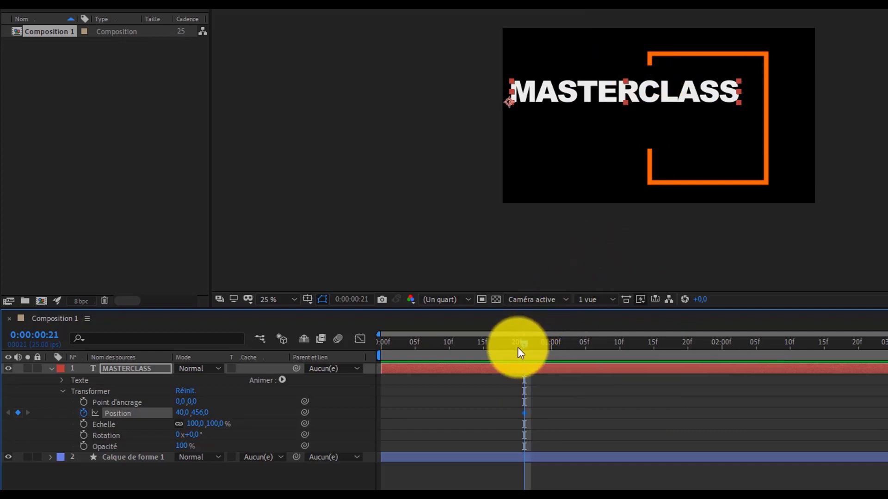
# - At 0:00:00:13, set the MASTERCLASS layer's X position to -1500 to start it off-frame, and scrub through the slide-in
pyautogui.moveTo(517, 348); pyautogui.dragTo(469, 352)
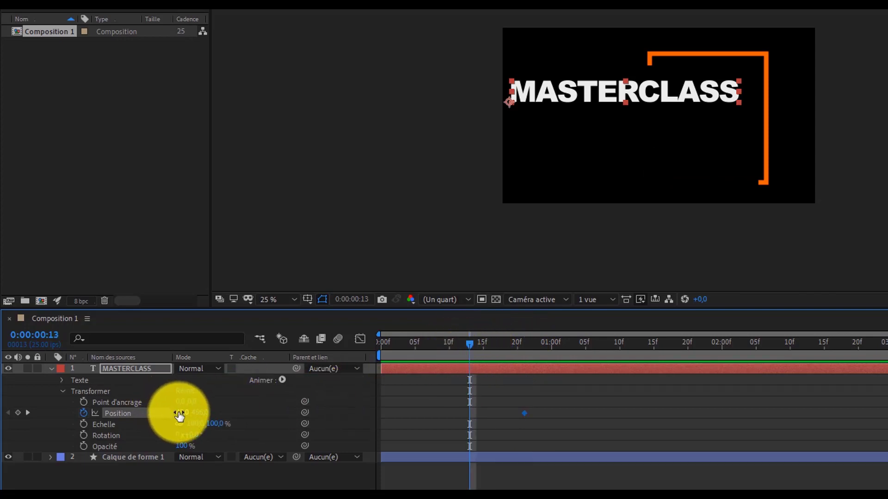
pyautogui.moveTo(178, 414); pyautogui.dragTo(81, 472)
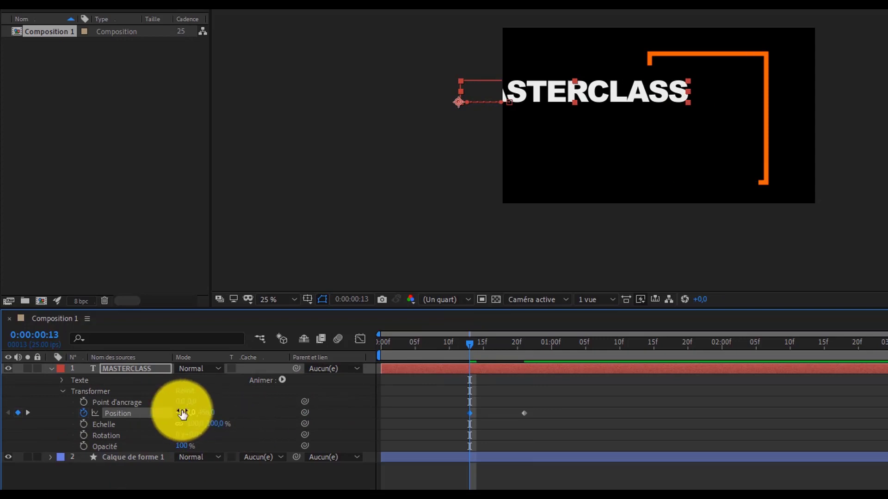
pyautogui.moveTo(182, 413); pyautogui.dragTo(62, 400)
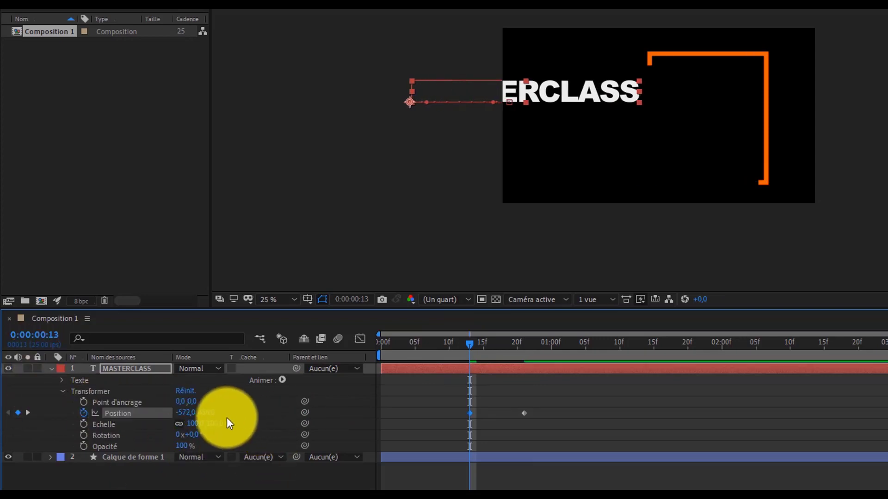
pyautogui.moveTo(188, 413); pyautogui.dragTo(3, 420)
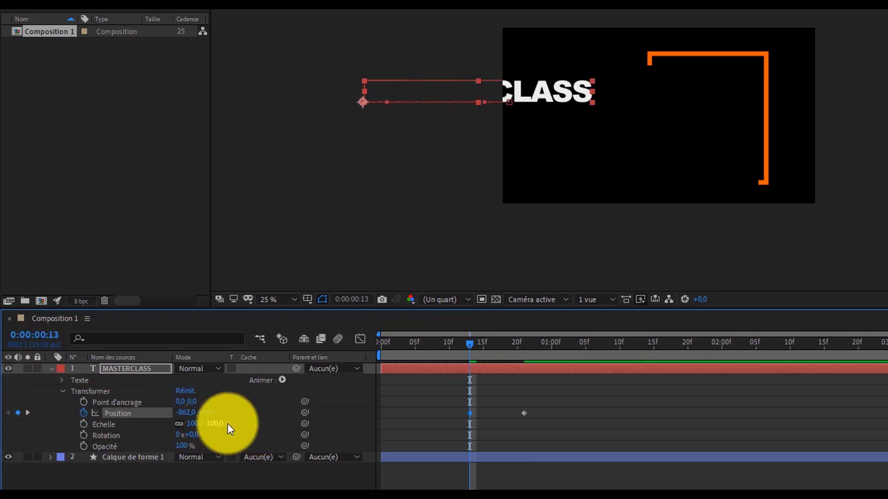
pyautogui.moveTo(180, 410); pyautogui.dragTo(0, 420)
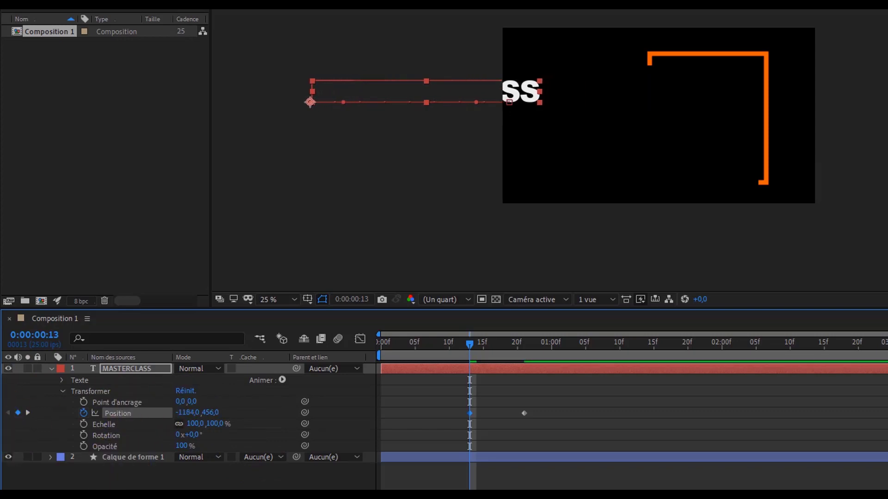
pyautogui.moveTo(187, 408); pyautogui.dragTo(0, 425)
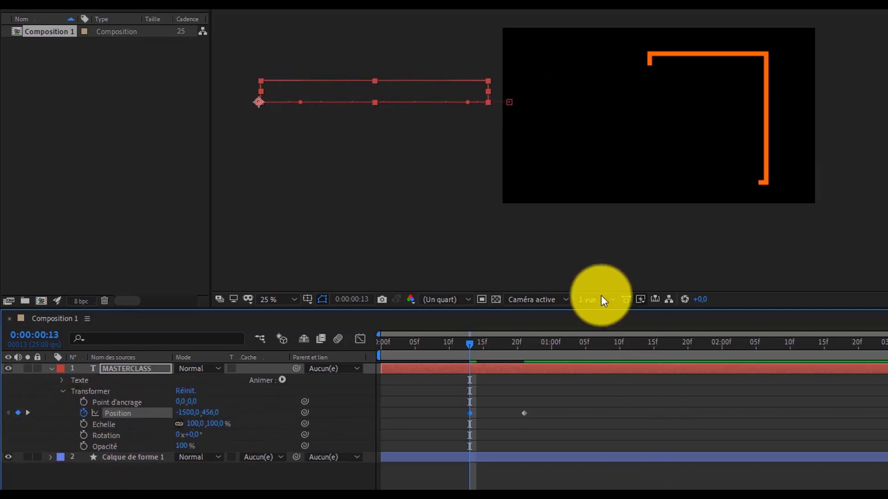
pyautogui.moveTo(464, 337); pyautogui.dragTo(538, 347)
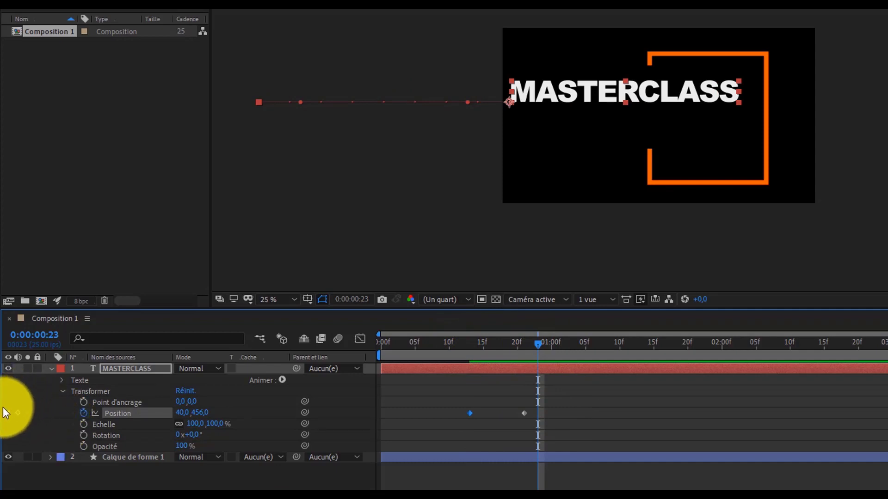
# - Add a second text layer reading FORMATION EN MONTAGE VIDEO and place it just below MASTERCLASS, aligned with its left edge
pyautogui.rightClick(106, 479)
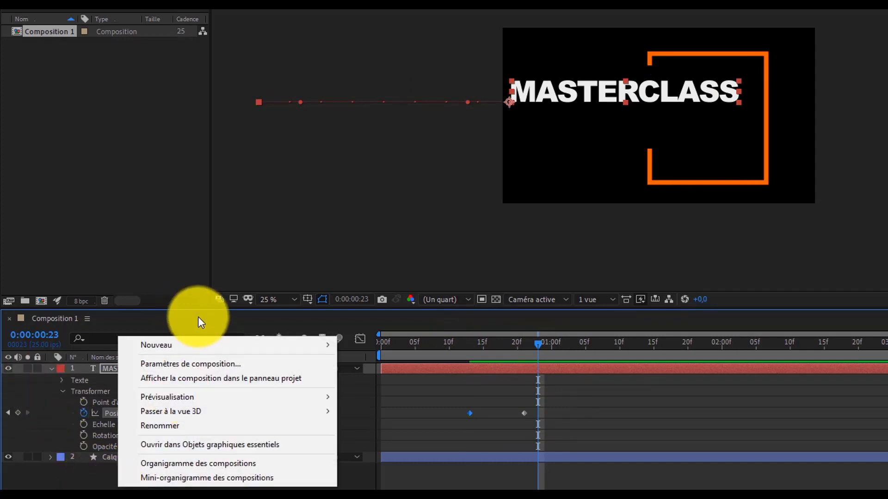
pyautogui.moveTo(263, 346)
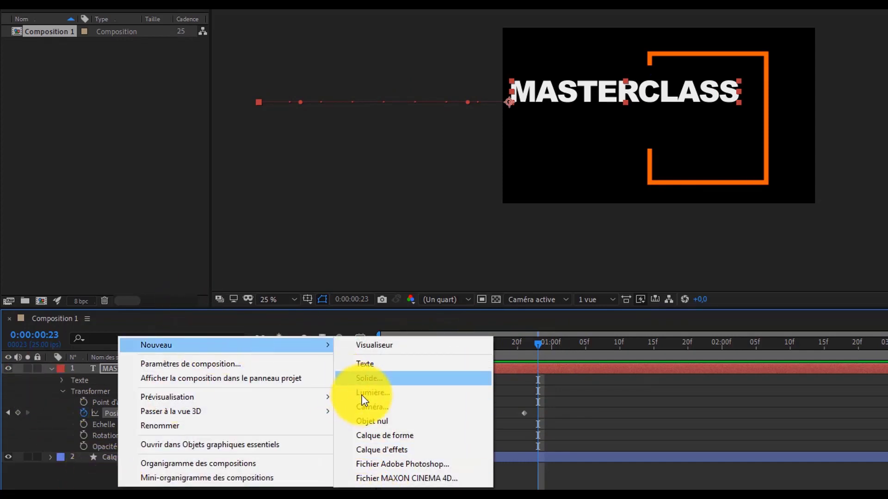
pyautogui.click(371, 362)
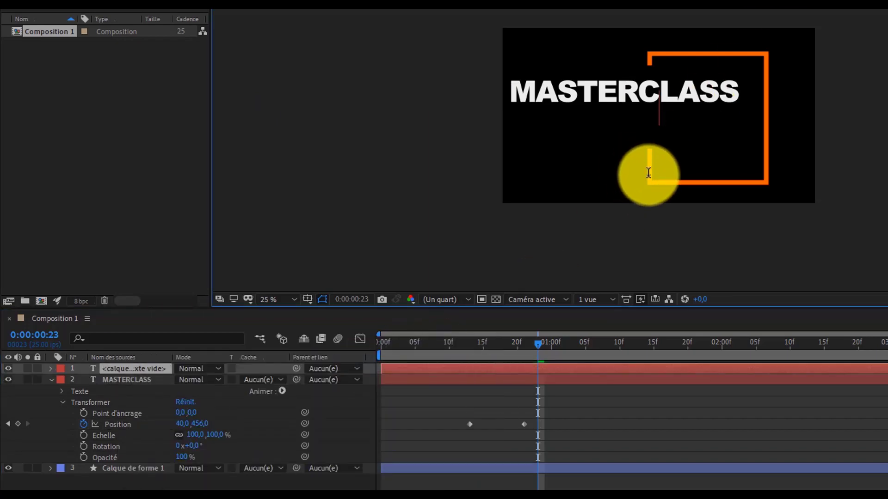
pyautogui.write('FORMATION EN MONTAGE VIDEO')
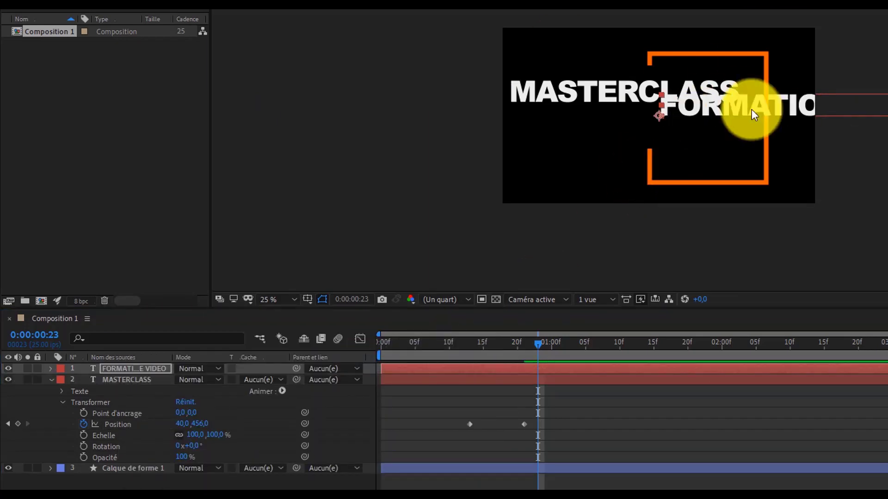
pyautogui.moveTo(750, 109); pyautogui.dragTo(598, 128)
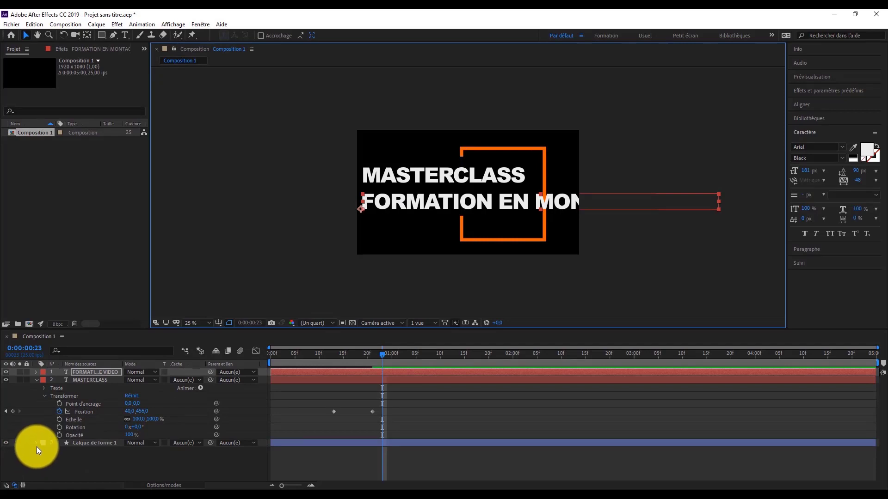
# - Expand the Transform properties of the FORMATION EN MONTAGE VIDEO layer and reduce its font size to 57 px
pyautogui.click(36, 373)
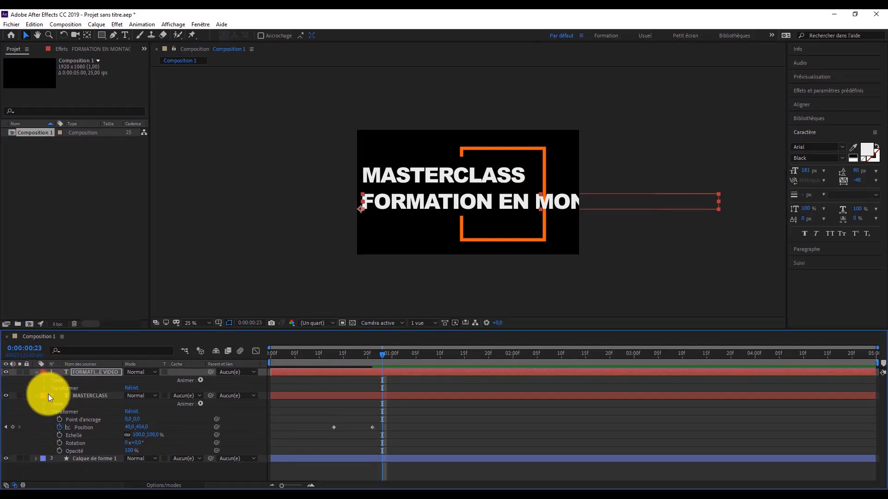
pyautogui.click(43, 388)
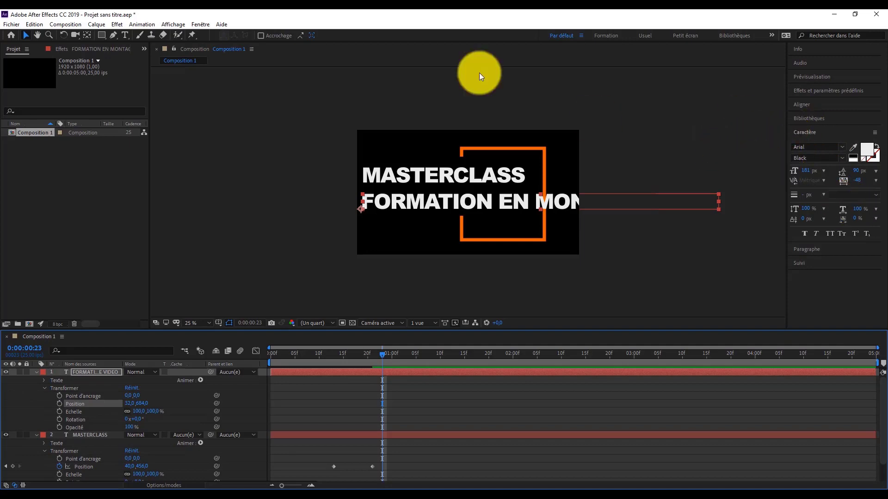
pyautogui.click(204, 23)
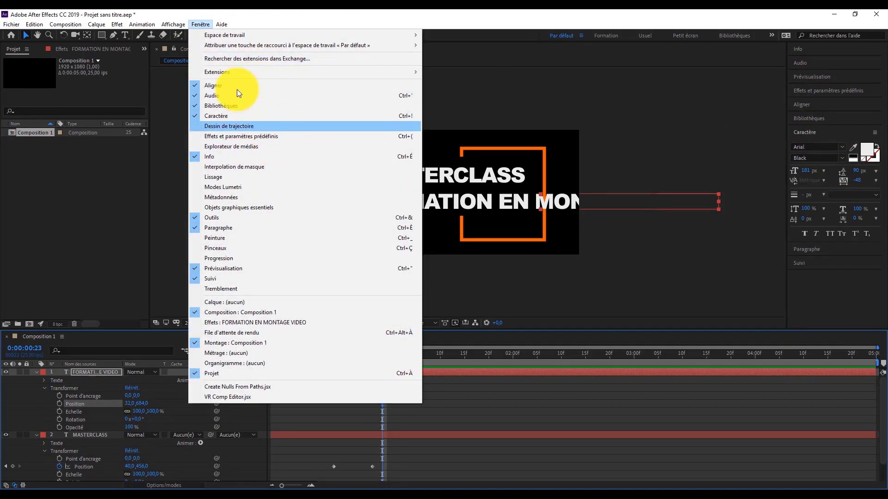
pyautogui.moveTo(221, 24)
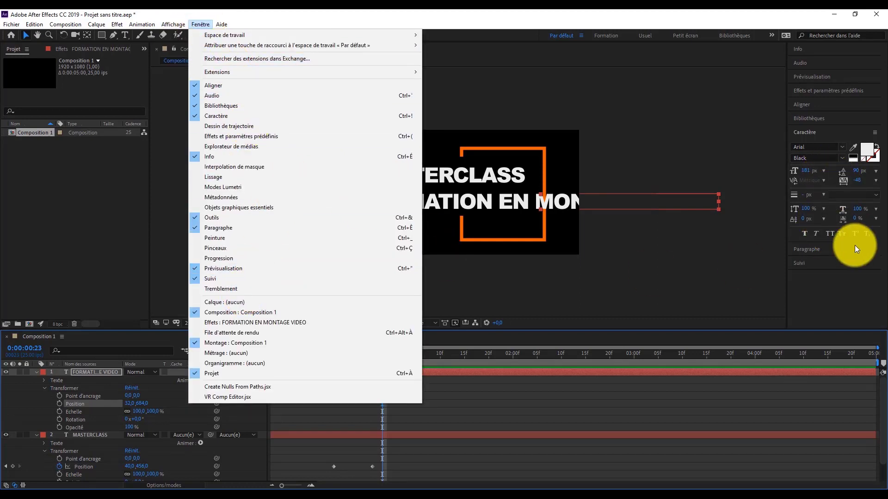
pyautogui.click(861, 274)
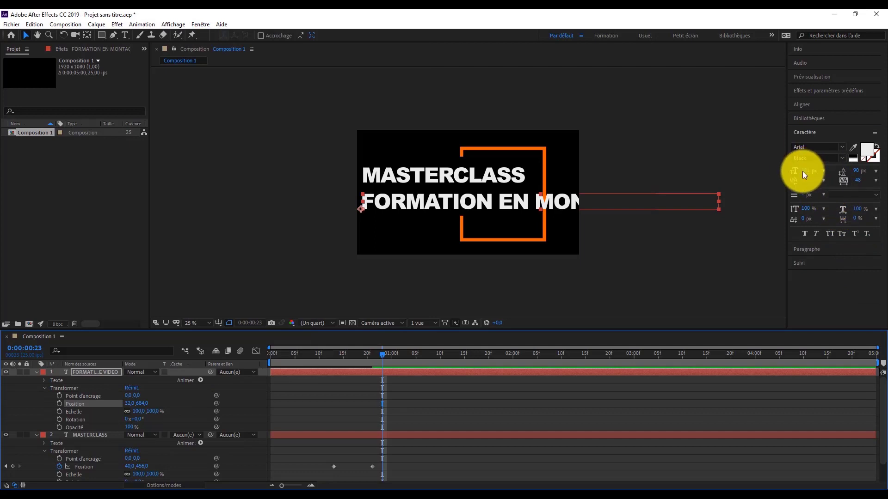
pyautogui.moveTo(803, 171); pyautogui.dragTo(746, 172)
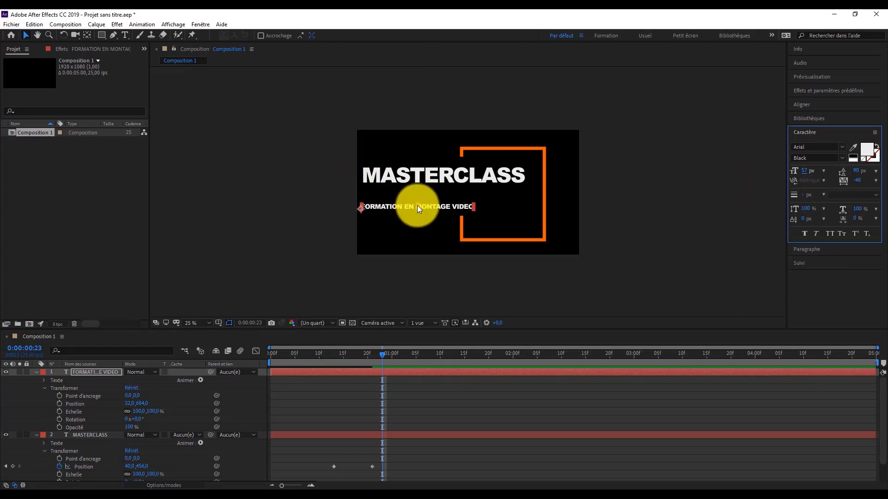
# - Move the FORMATION EN MONTAGE VIDEO text to position 432, 564, just beneath MASTERCLASS, and collapse the MASTERCLASS layer
pyautogui.moveTo(428, 206); pyautogui.dragTo(475, 196)
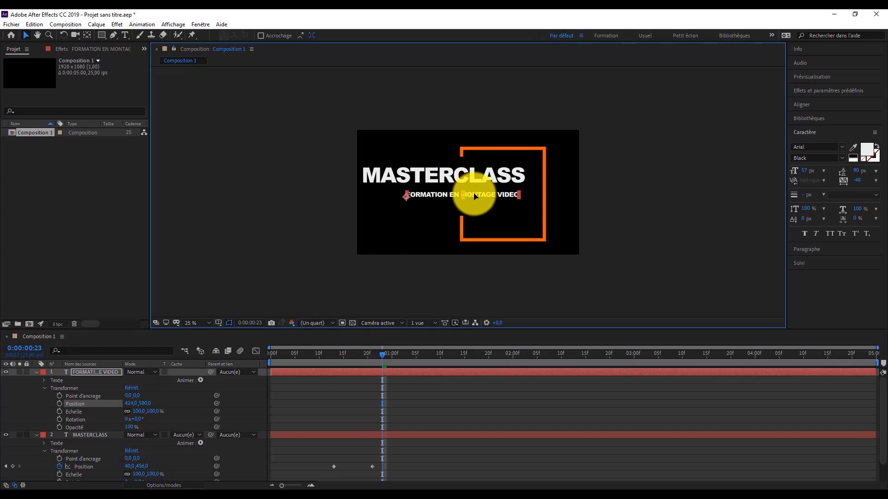
pyautogui.moveTo(474, 196); pyautogui.dragTo(476, 193)
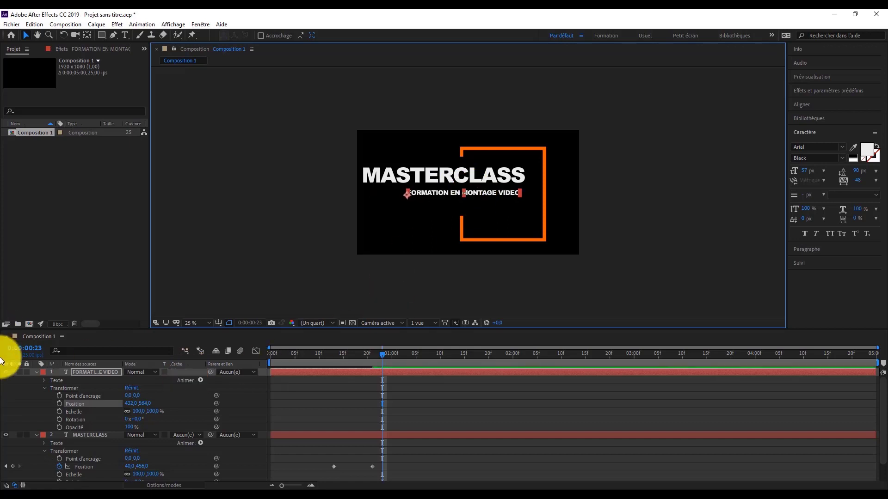
pyautogui.click(37, 435)
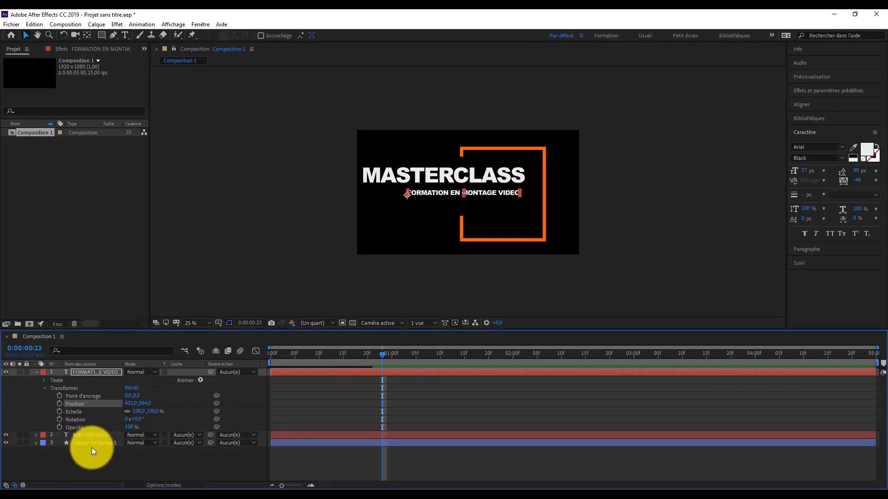
# - Add a Position text animator to the FORMATION EN MONTAGE VIDEO layer and set its offset to 0, -199
pyautogui.click(91, 443)
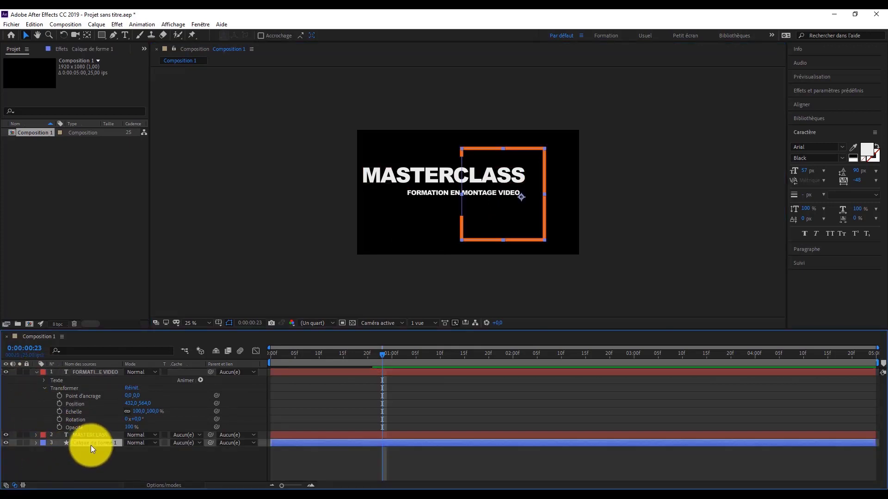
pyautogui.click(89, 372)
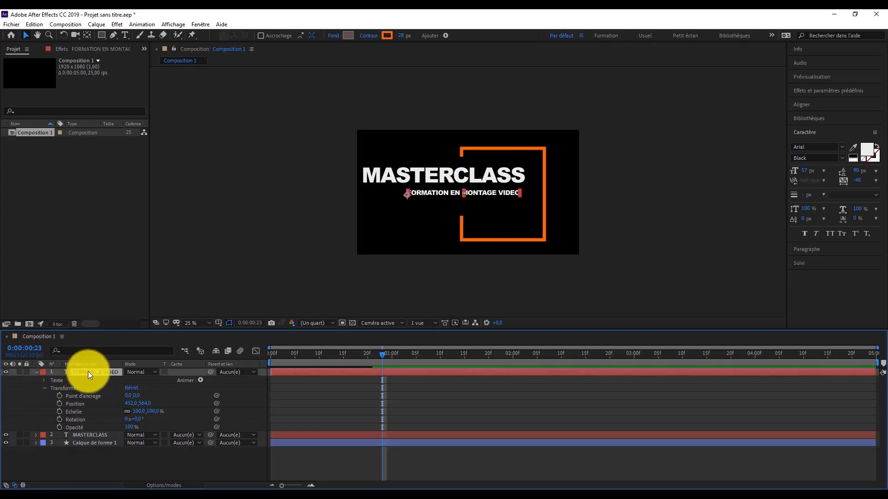
pyautogui.click(43, 388)
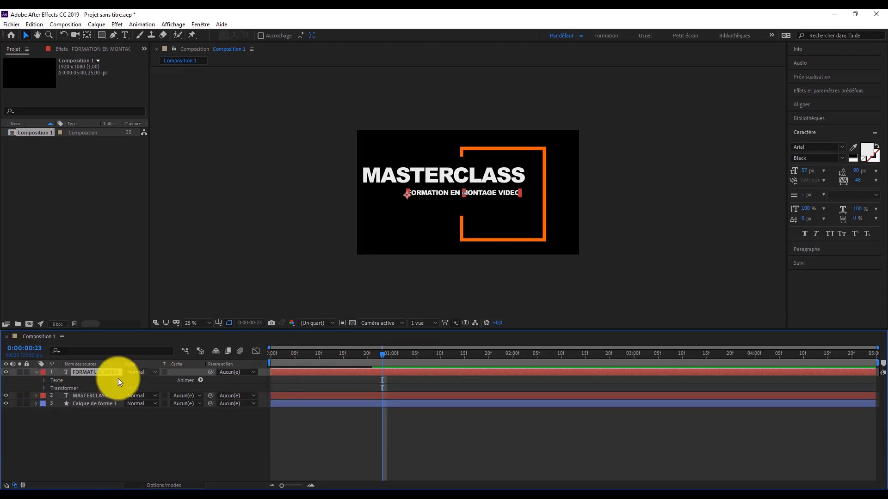
pyautogui.click(201, 380)
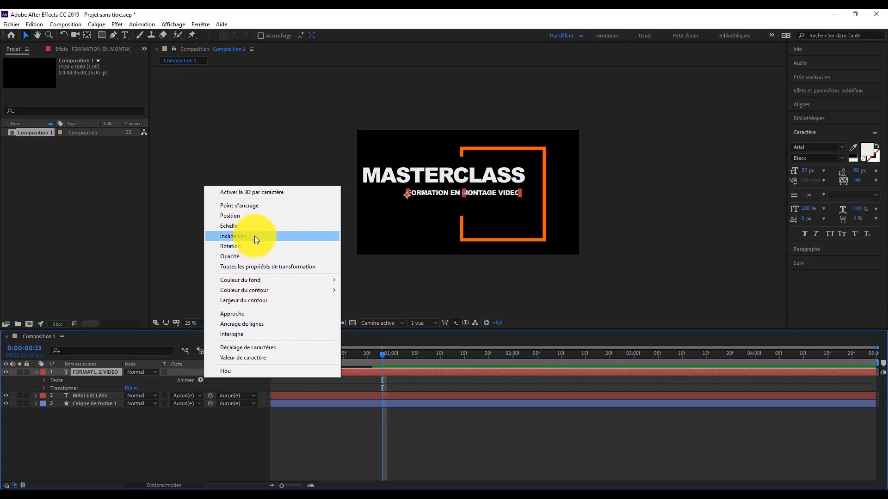
pyautogui.click(231, 217)
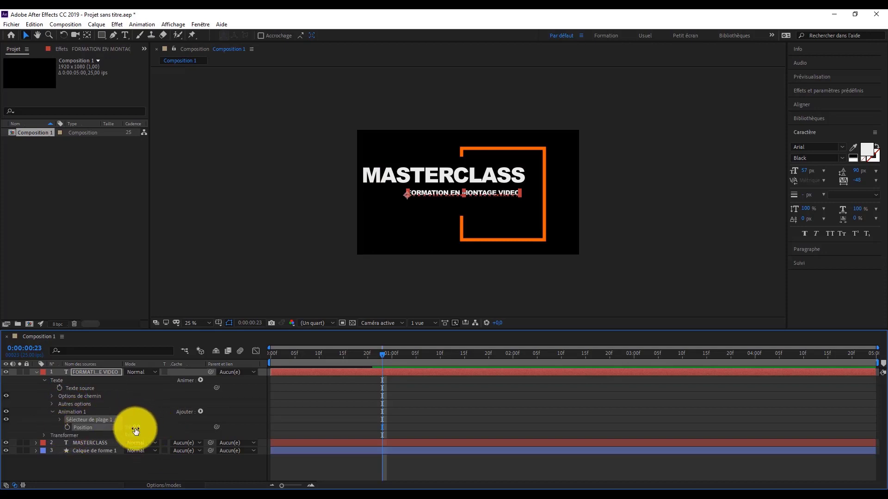
pyautogui.moveTo(135, 430); pyautogui.dragTo(63, 410)
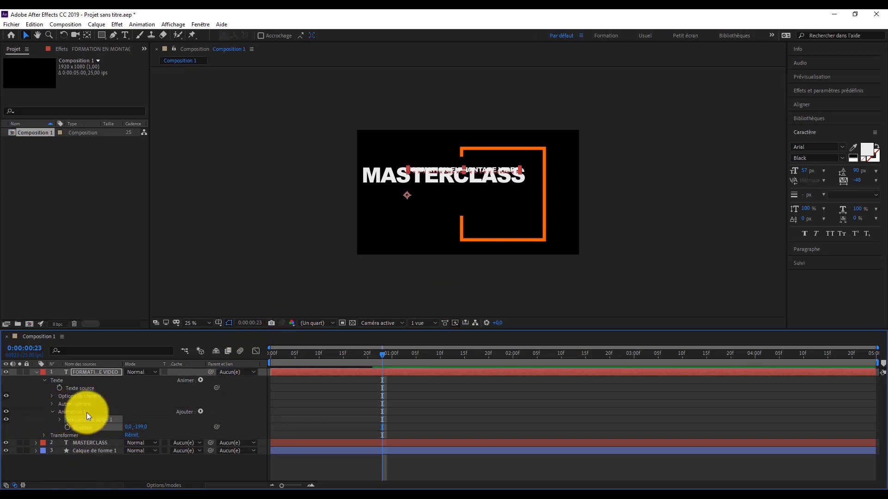
# - Expand the range selector of Animation 1 and test its Début value at 100% and back at 0%
pyautogui.click(61, 419)
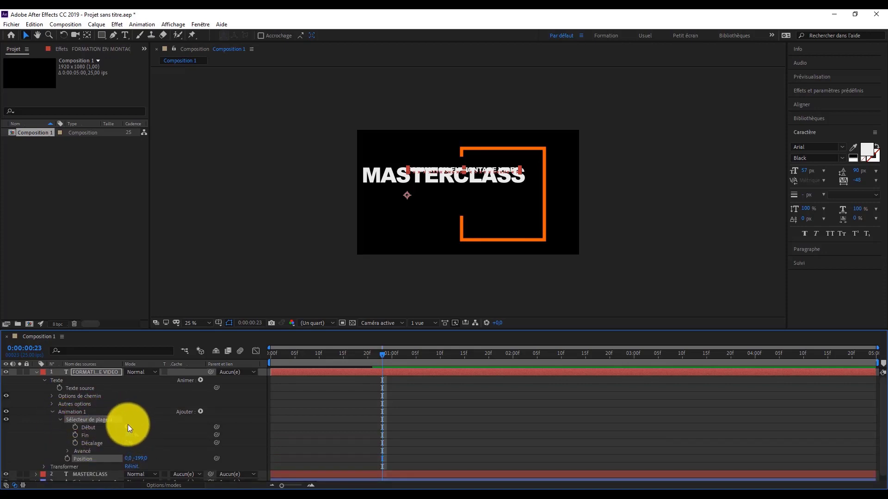
pyautogui.moveTo(128, 426); pyautogui.dragTo(173, 417)
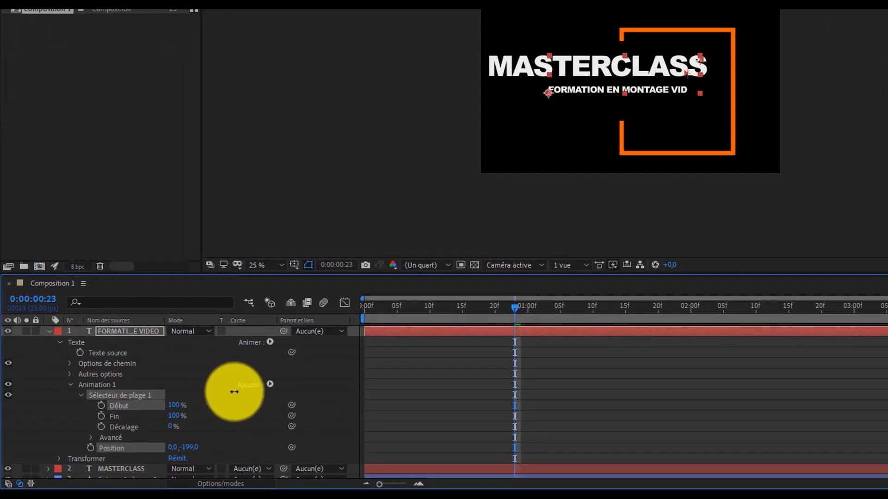
pyautogui.moveTo(234, 392); pyautogui.dragTo(134, 407)
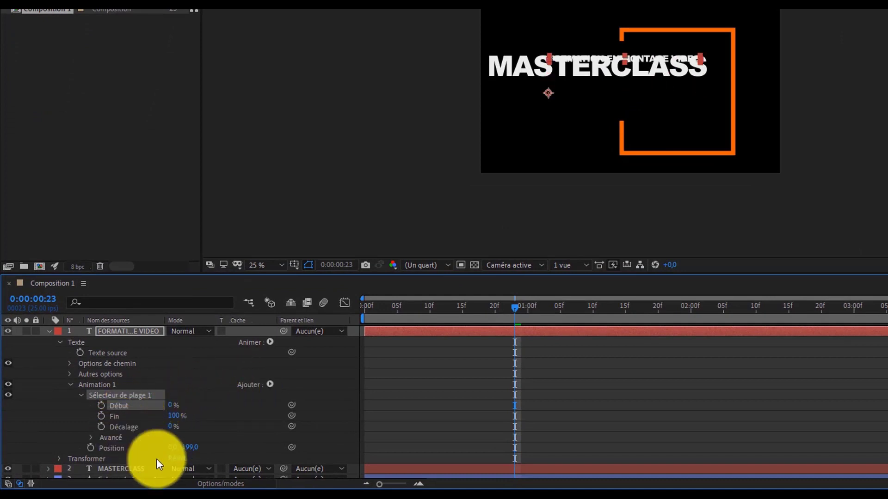
# - Keyframe Animation 1's Début value at 0% at 0:00:00:23 and at 100% at 0:00:01:07
pyautogui.click(102, 405)
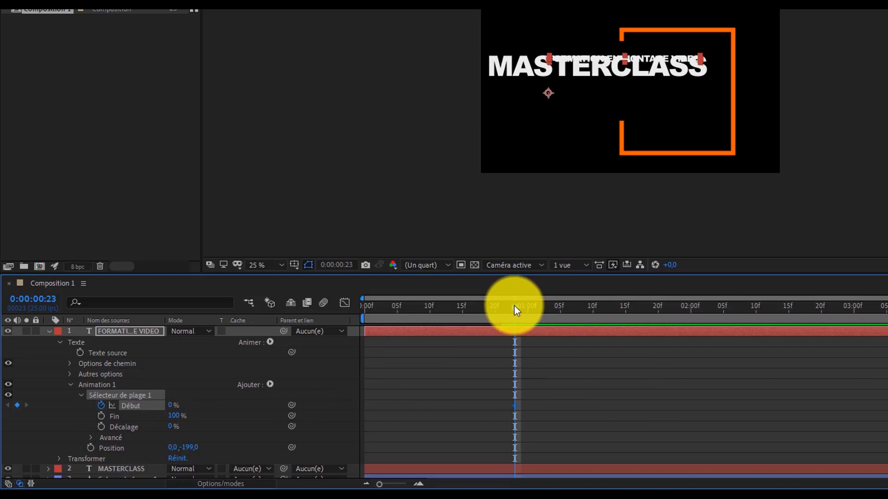
pyautogui.moveTo(514, 306); pyautogui.dragTo(573, 318)
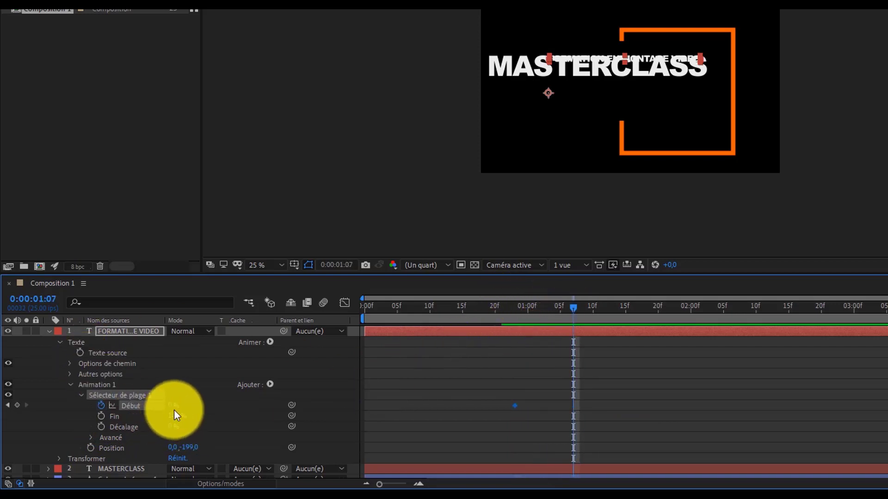
pyautogui.moveTo(171, 410); pyautogui.dragTo(308, 415)
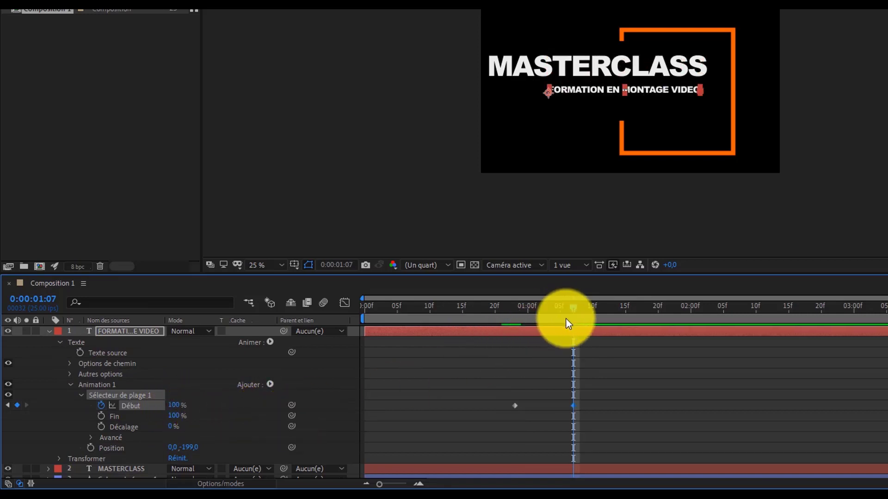
# - Play the composition from the first frame to preview the letter-by-letter drop of the subtitle
pyautogui.moveTo(576, 314); pyautogui.dragTo(328, 308)
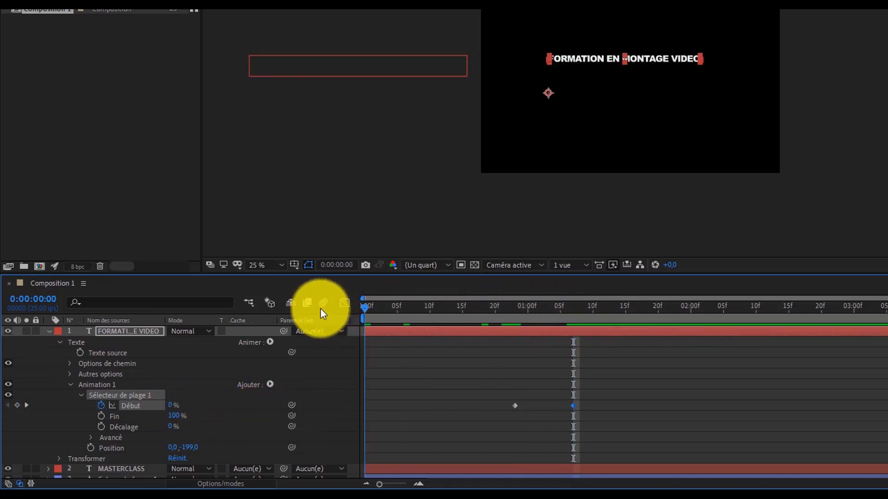
pyautogui.press('space')
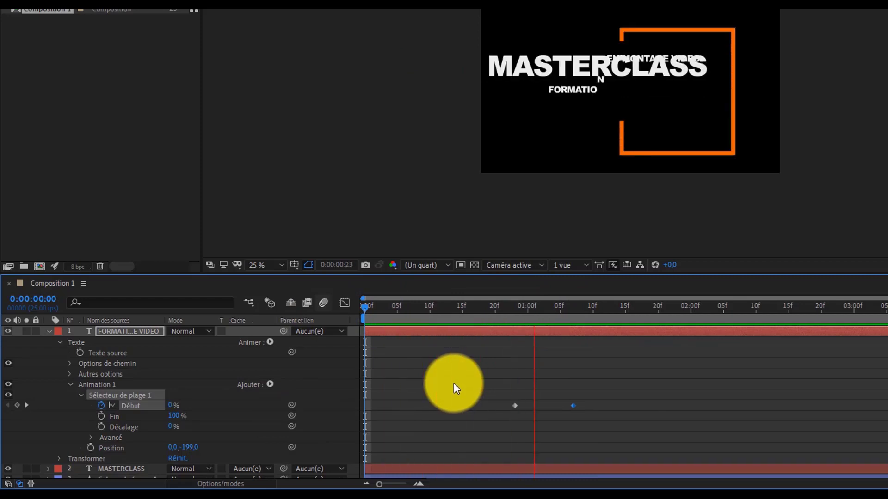
pyautogui.press('space')
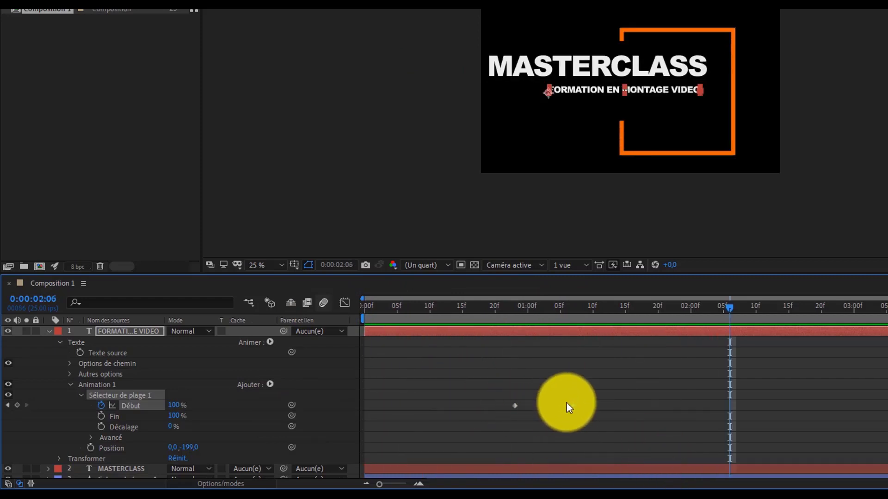
# - Slow the letter animation by moving its last Début keyframe to 0:00:02:01, and preview the result
pyautogui.moveTo(593, 408); pyautogui.dragTo(698, 432)
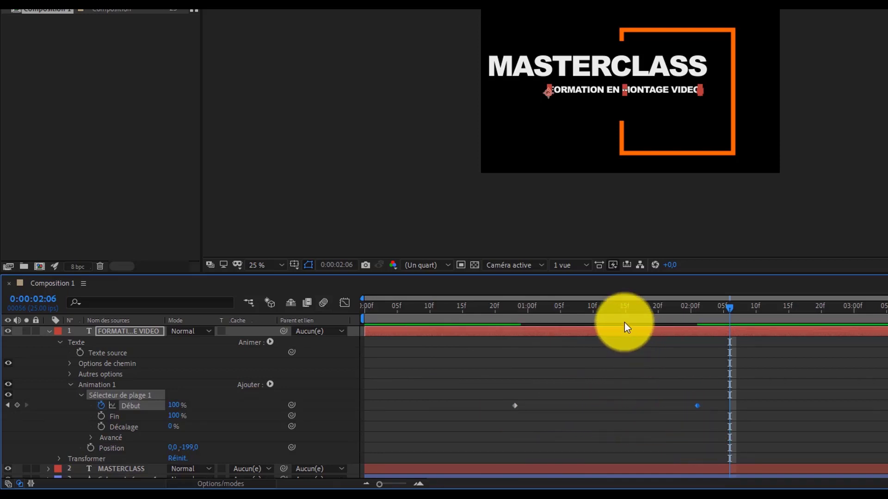
pyautogui.moveTo(529, 305); pyautogui.dragTo(391, 305)
pyautogui.press('space')
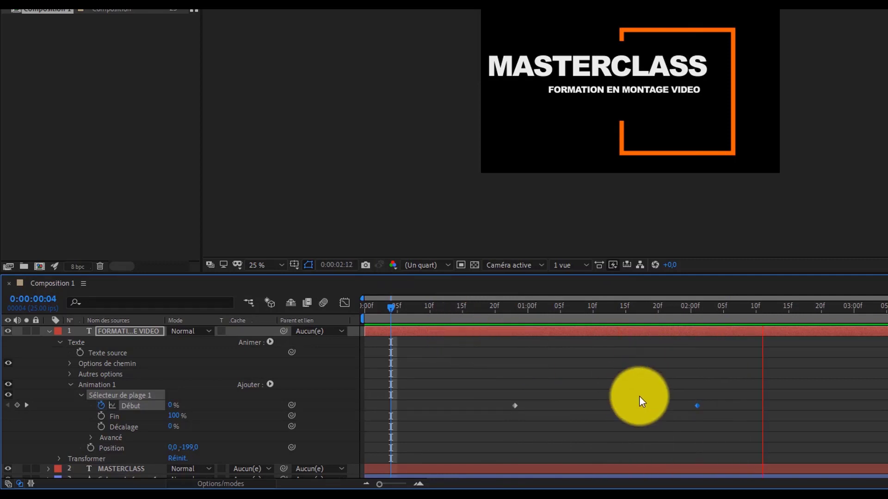
pyautogui.press('space')
pyautogui.moveTo(588, 309); pyautogui.dragTo(620, 320)
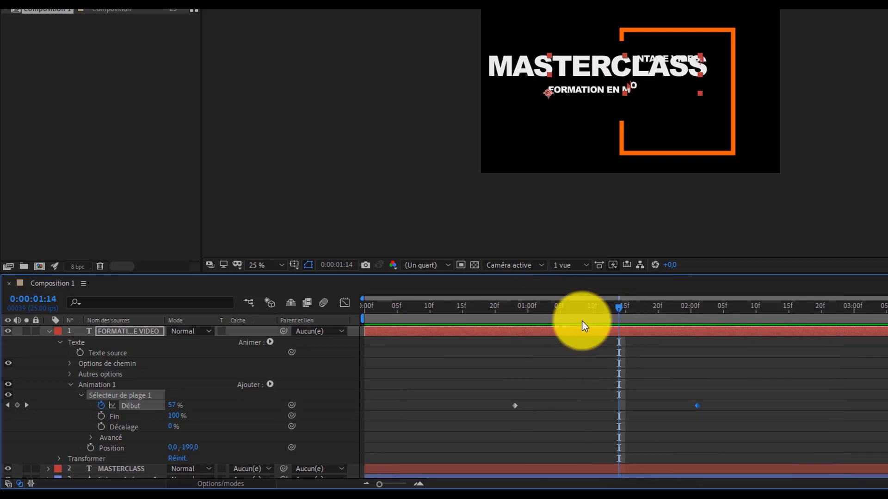
pyautogui.moveTo(617, 313); pyautogui.dragTo(515, 309)
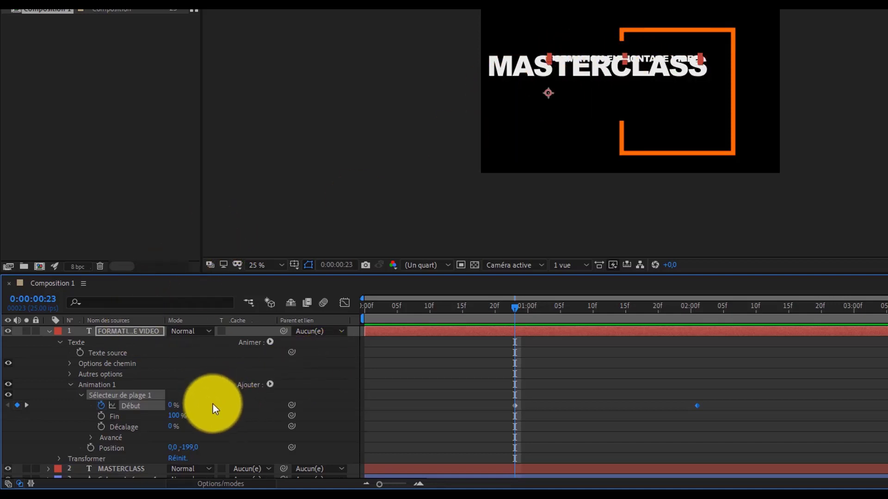
# - Add a separate Opacity text animator to the FORMATION EN MONTAGE VIDEO layer, expand its range selector and set Opacité to 0%
pyautogui.click(81, 395)
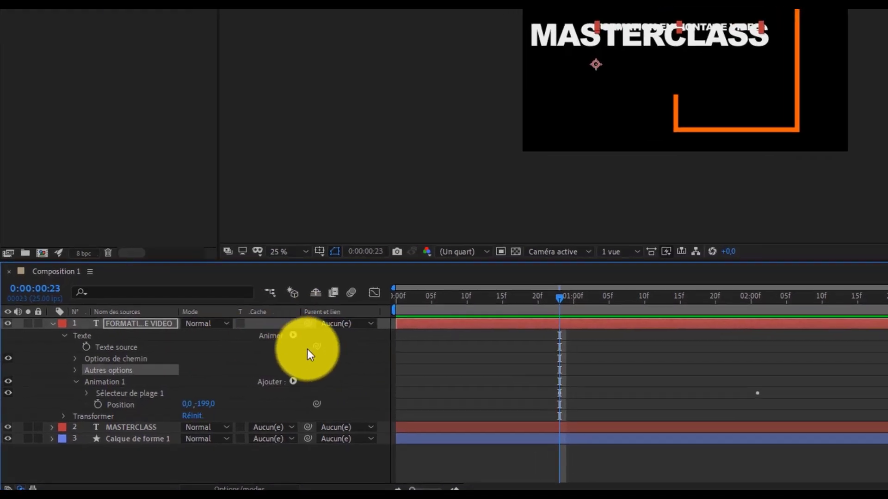
pyautogui.click(270, 342)
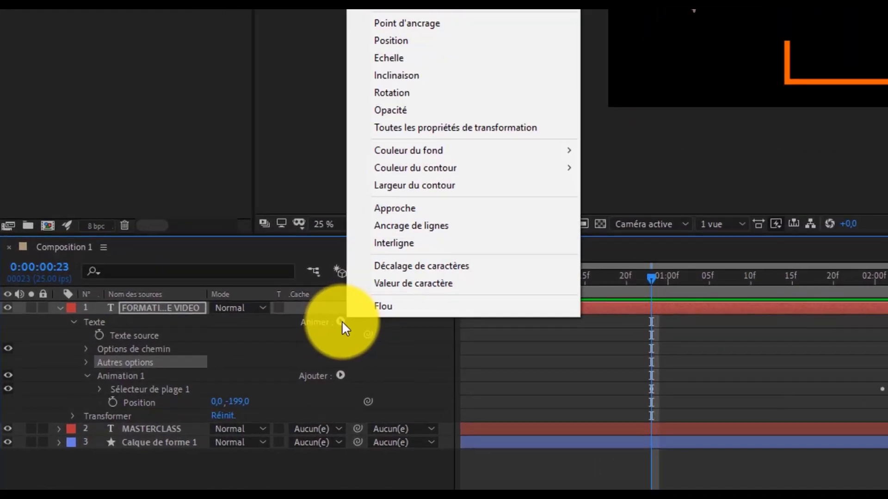
pyautogui.click(391, 107)
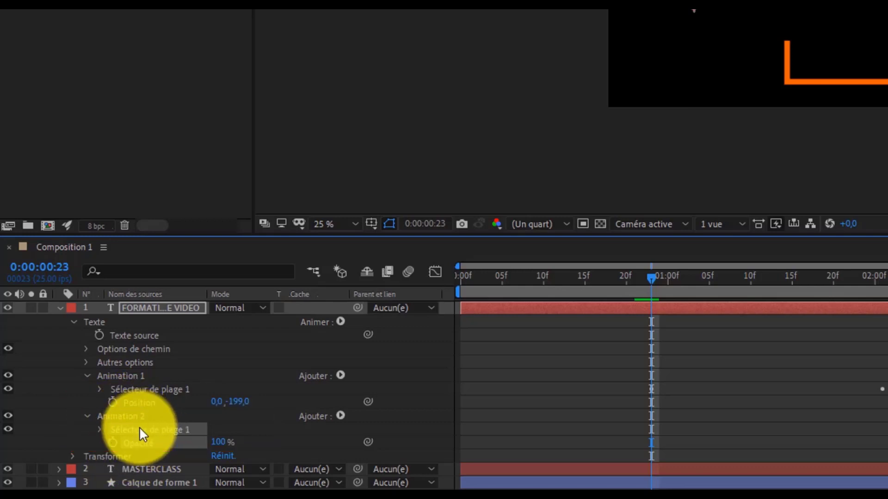
pyautogui.click(99, 427)
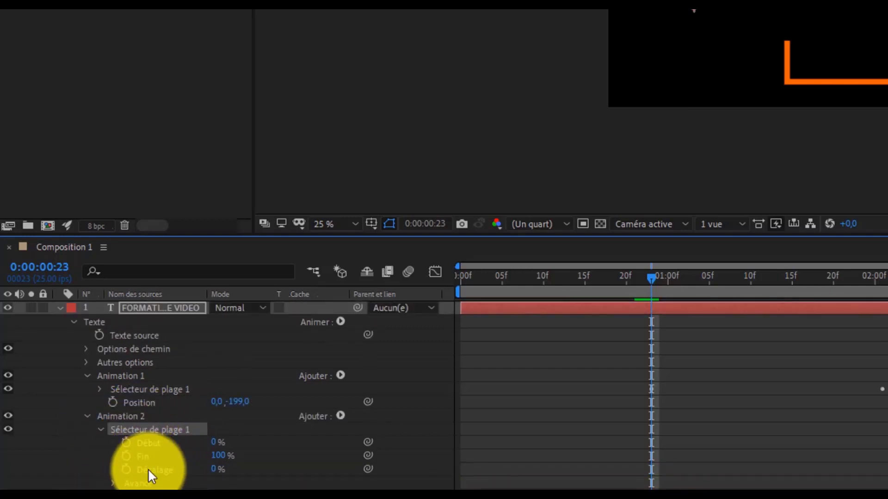
pyautogui.scroll(-1, 149, 471)
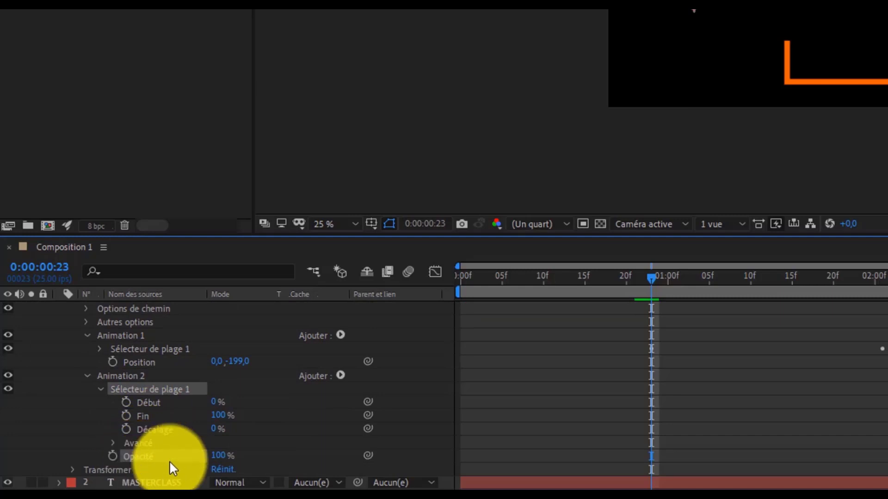
pyautogui.moveTo(219, 455); pyautogui.dragTo(36, 459)
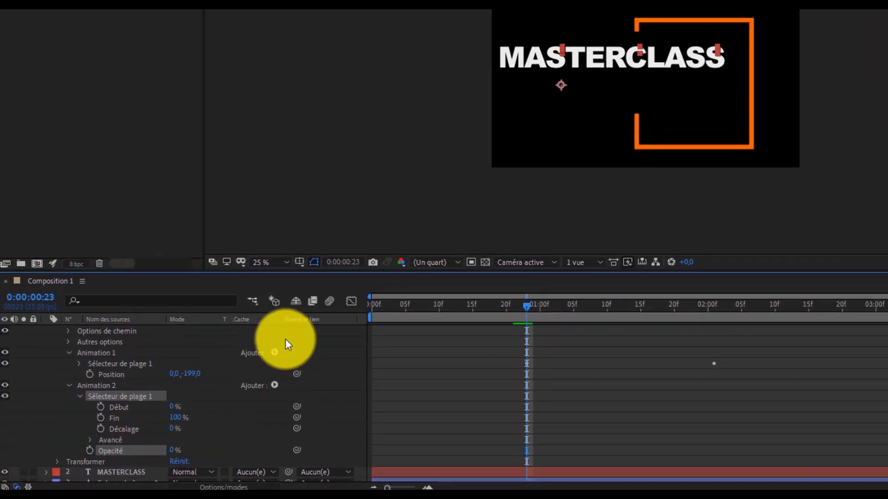
# - At 0:00:02:01, try the Début value of Animation 2's range selector at 100%
pyautogui.click(535, 304)
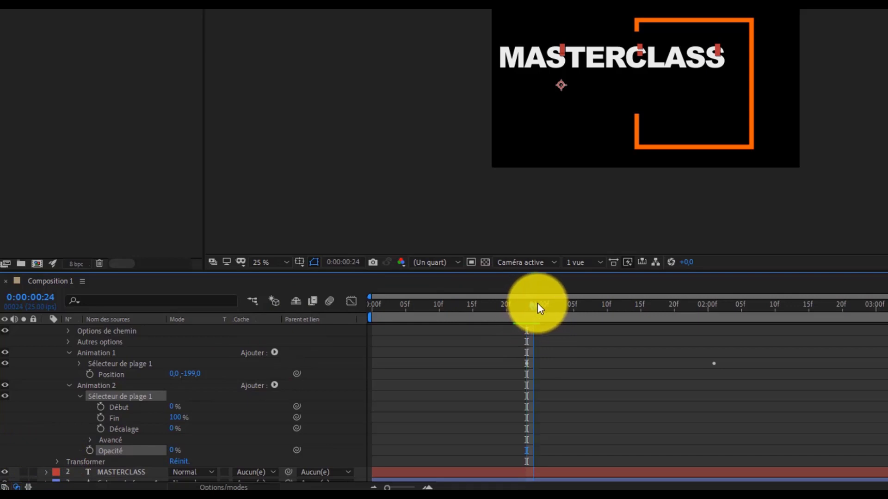
pyautogui.moveTo(537, 303); pyautogui.dragTo(716, 287)
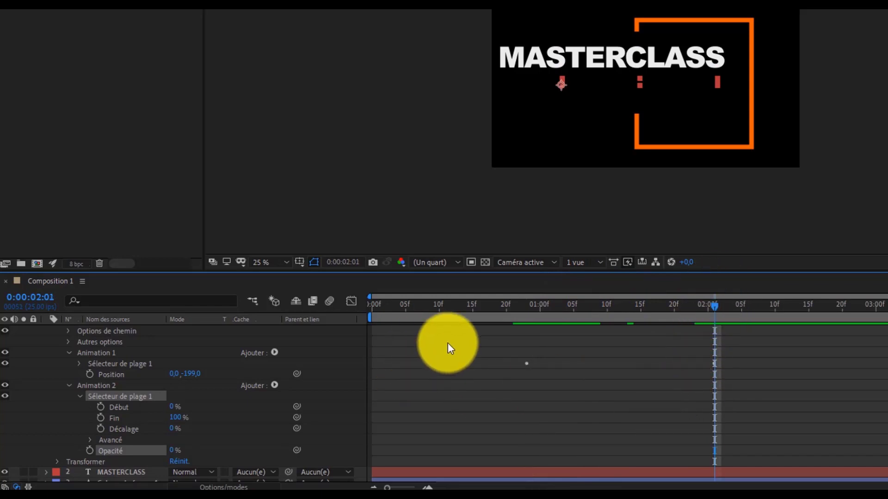
pyautogui.scroll(2, 720, 381)
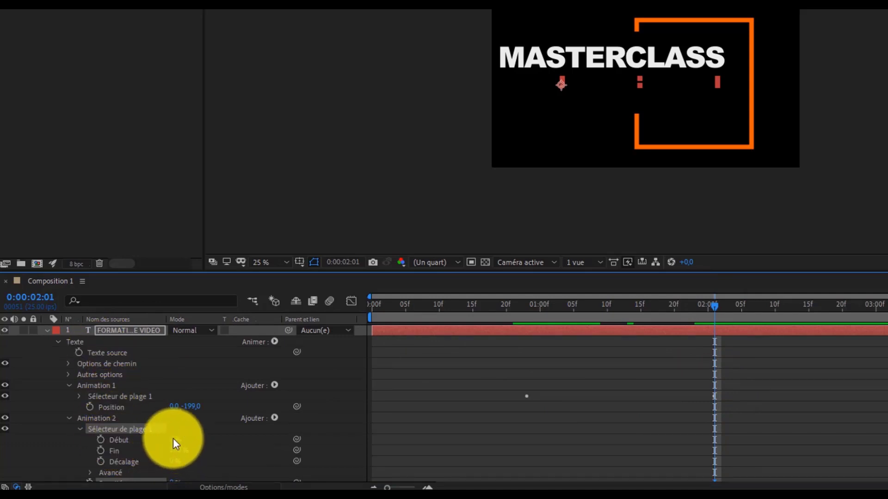
pyautogui.moveTo(174, 436); pyautogui.dragTo(229, 415)
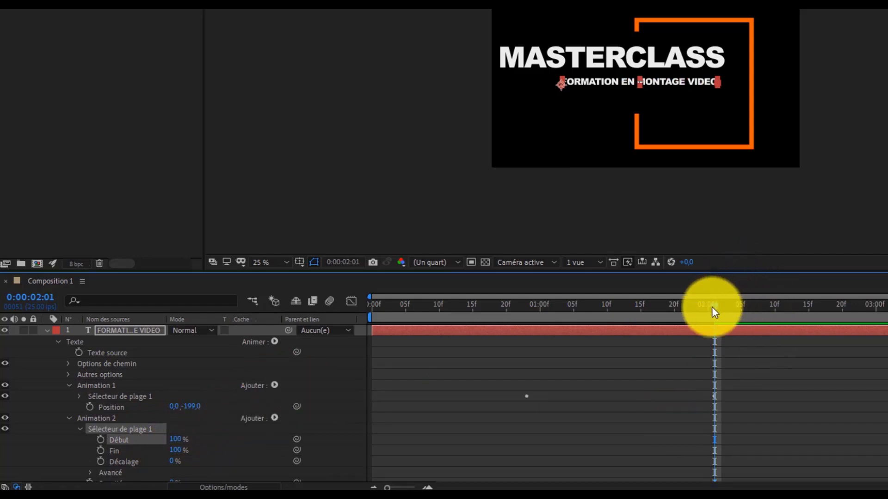
# - At 0:00:00:23, set Animation 2's Début value to 0% and add a keyframe for it
pyautogui.moveTo(711, 307); pyautogui.dragTo(525, 317)
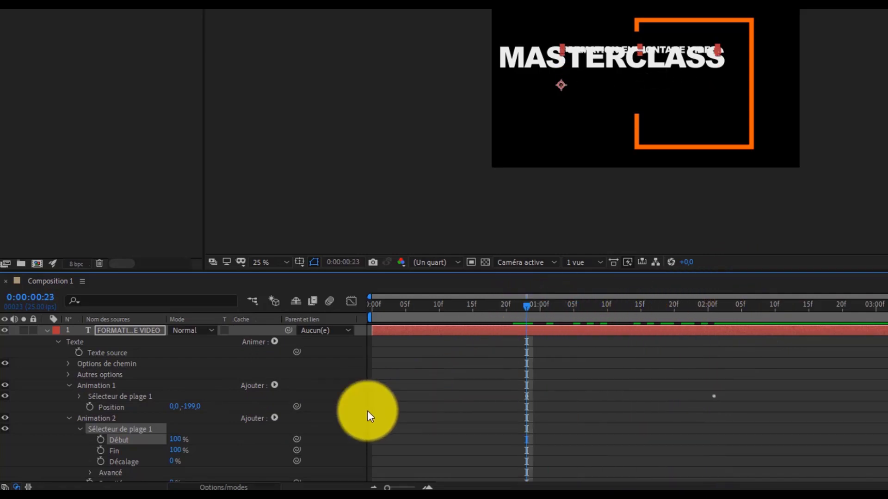
pyautogui.moveTo(175, 439); pyautogui.dragTo(35, 448)
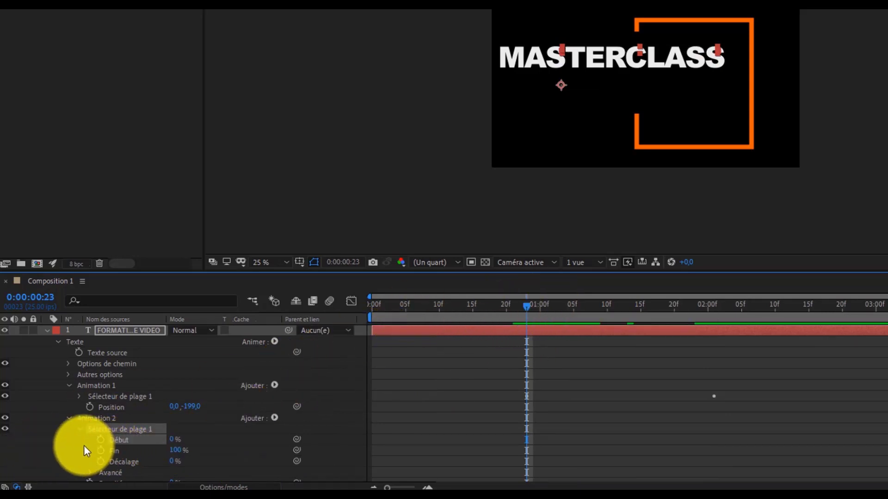
pyautogui.click(100, 439)
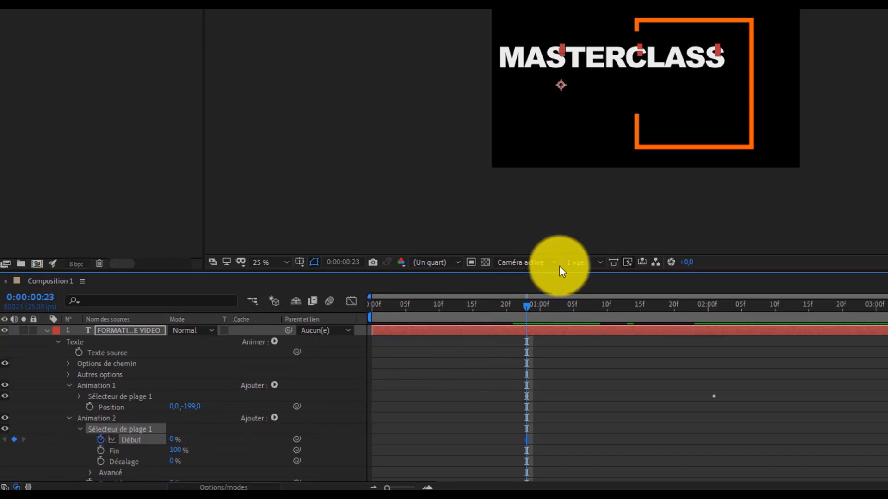
# - At 0:00:02:01, set the Début value of Animation 2's range selector to 100%
pyautogui.click(526, 305)
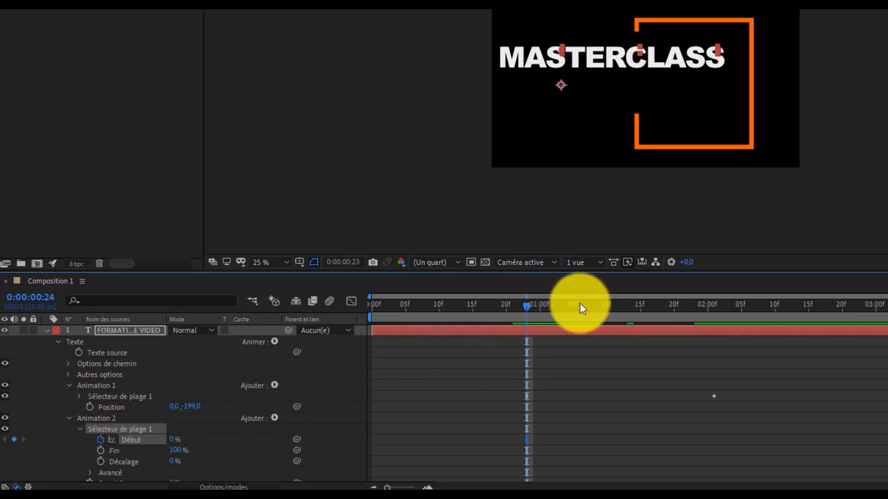
pyautogui.moveTo(580, 303); pyautogui.dragTo(713, 318)
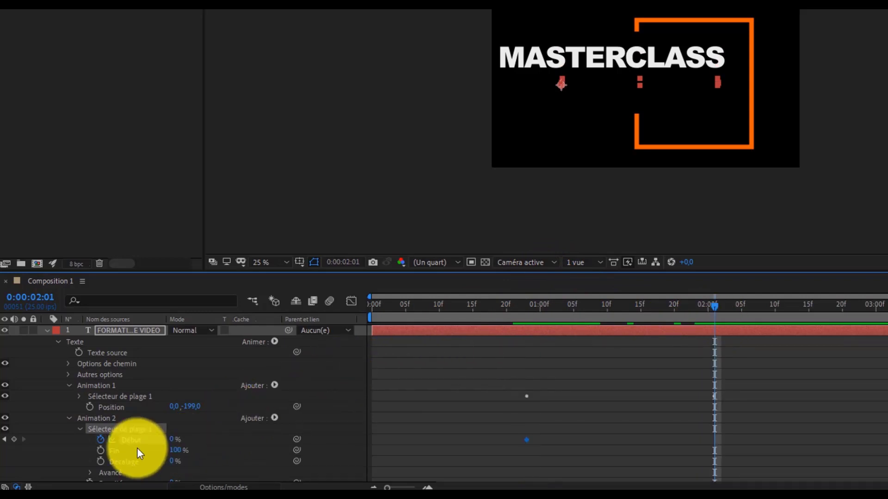
pyautogui.moveTo(168, 439); pyautogui.dragTo(752, 426)
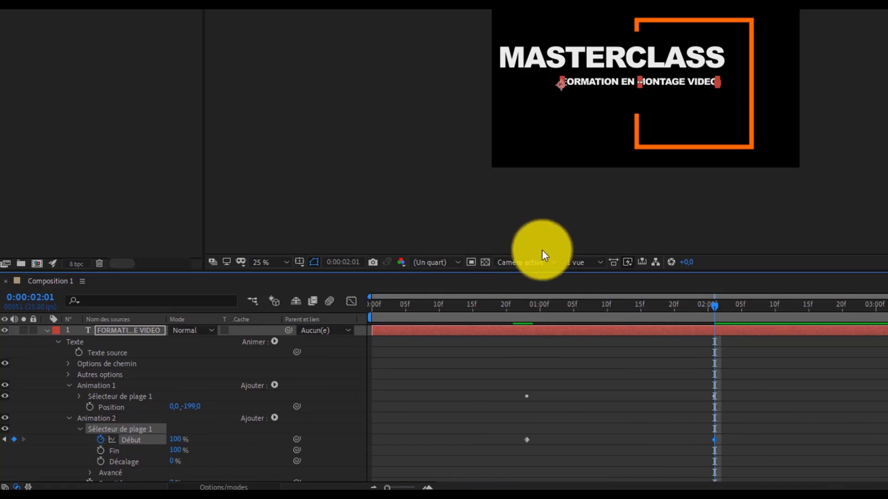
# - Preview the subtitle's letter fade-in from the start of the composition and again from 0:00:00:23
pyautogui.click(526, 305)
pyautogui.press('Home')
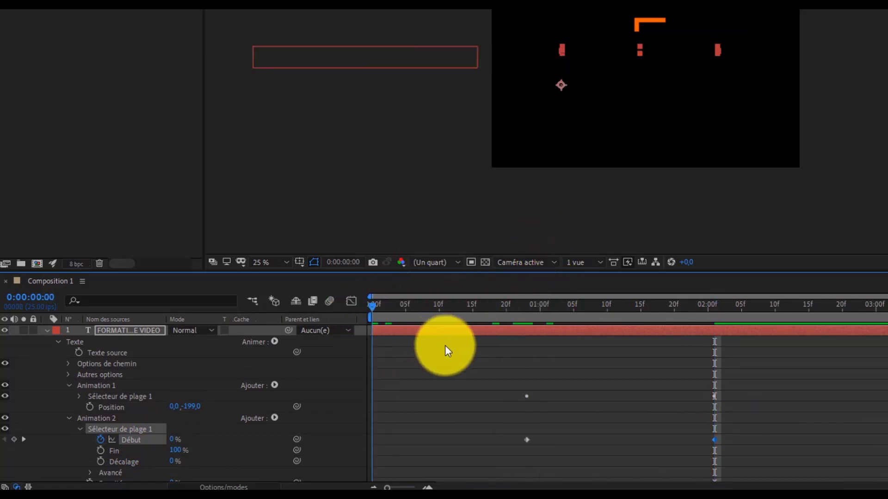
pyautogui.press('space')
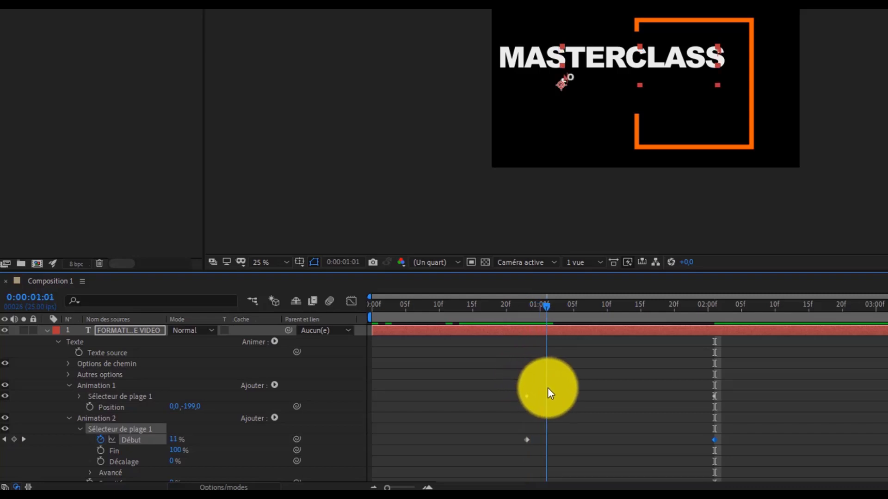
pyautogui.moveTo(547, 388); pyautogui.dragTo(527, 418)
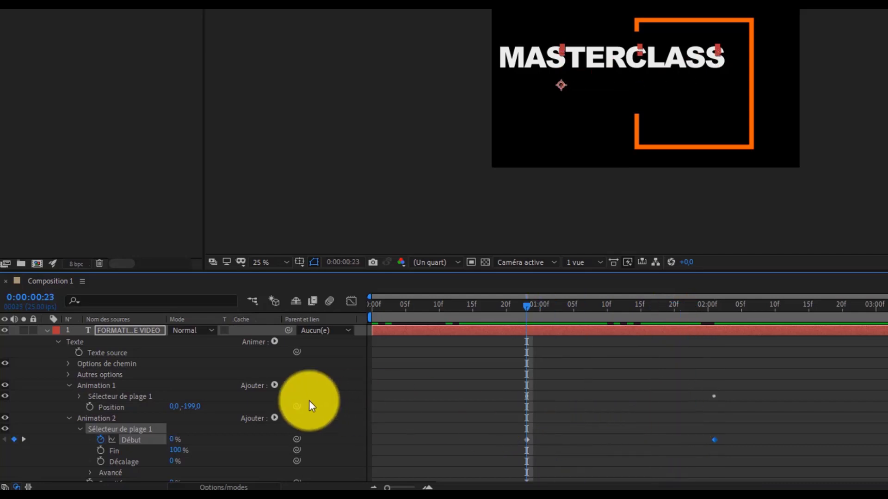
pyautogui.press('space')
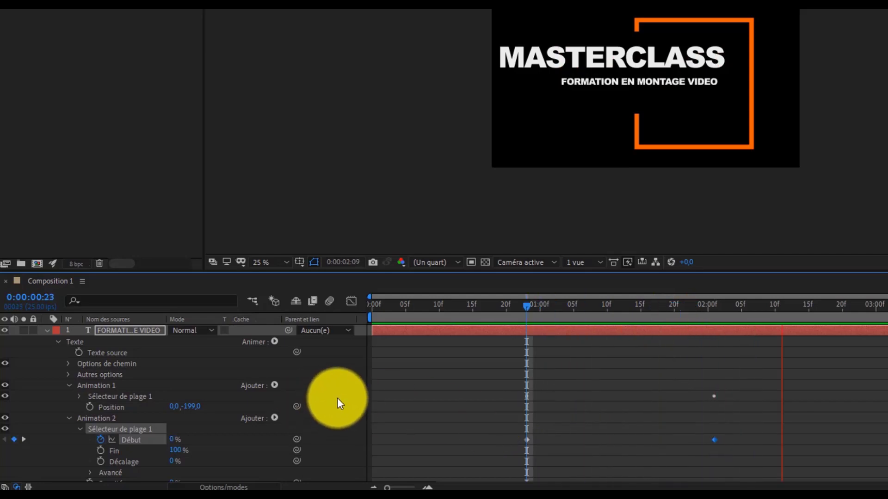
pyautogui.press('space')
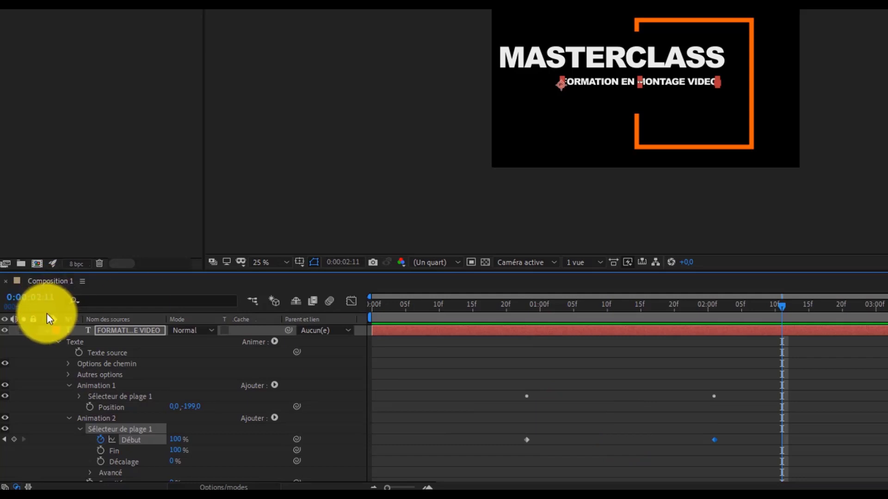
# - Collapse the text properties and the whole FORMATION EN MONTAGE VIDEO layer in the timeline
pyautogui.click(59, 342)
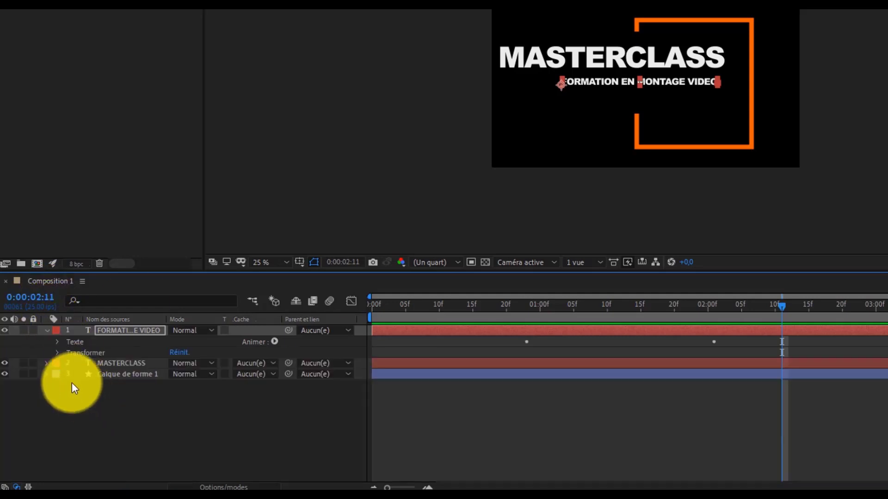
pyautogui.click(46, 331)
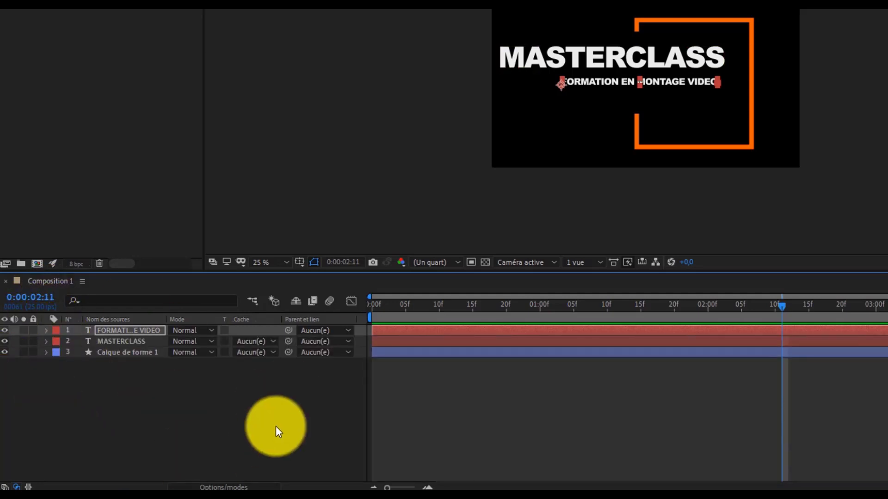
pyautogui.click(157, 343)
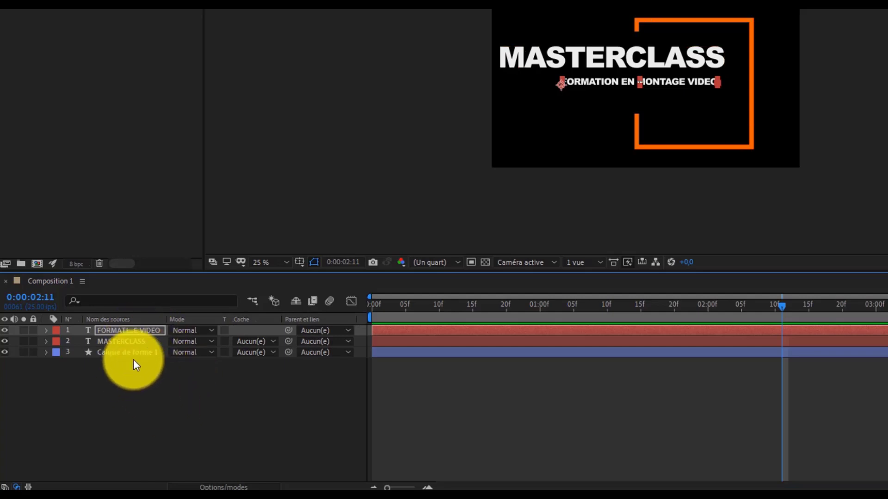
# - Create a new 1920 x 1080 px solid layer in light blue, colour 5AC3FF
pyautogui.rightClick(101, 378)
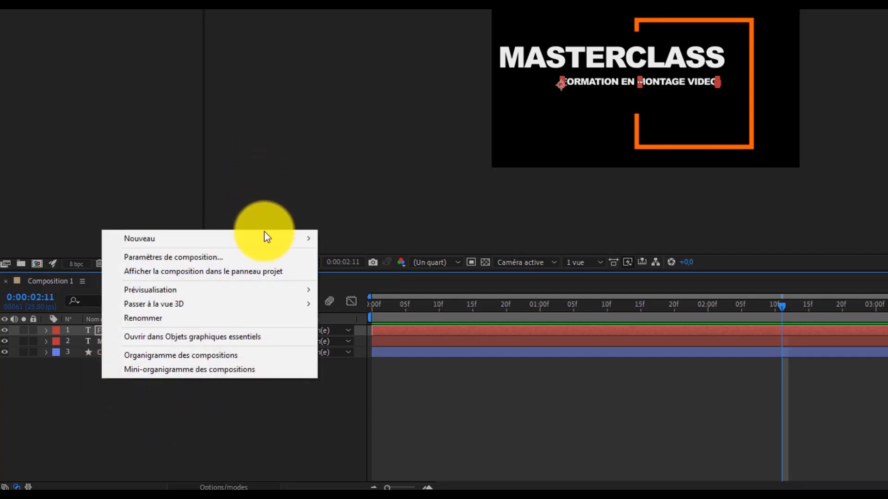
pyautogui.moveTo(270, 239)
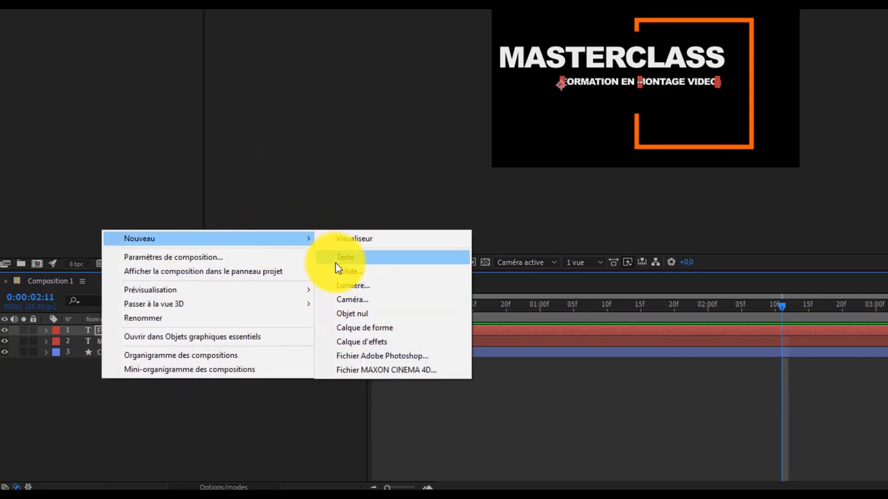
pyautogui.click(345, 274)
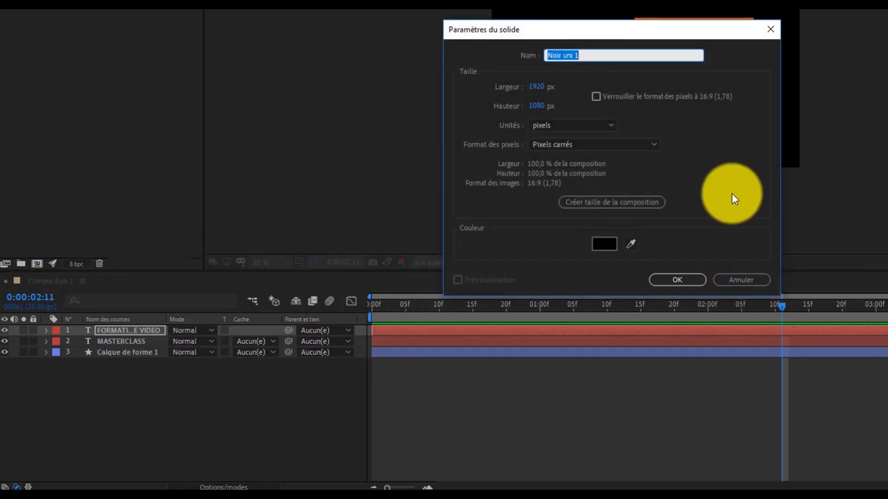
pyautogui.click(604, 244)
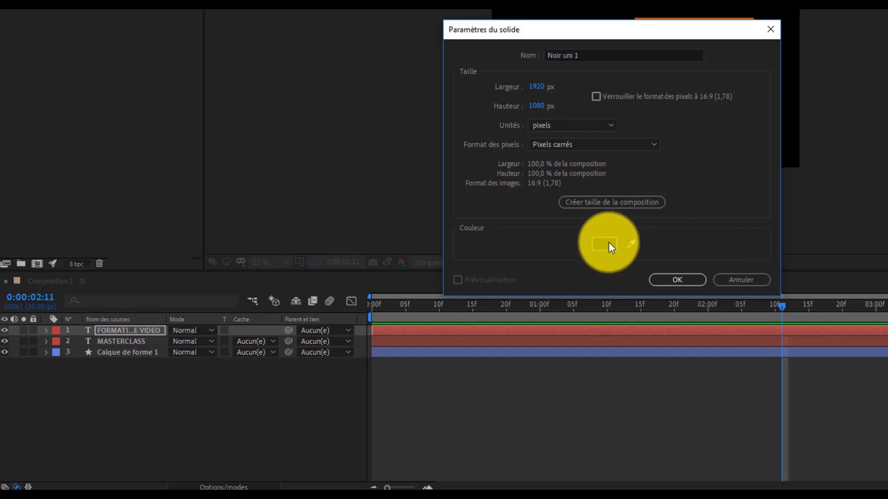
pyautogui.click(575, 127)
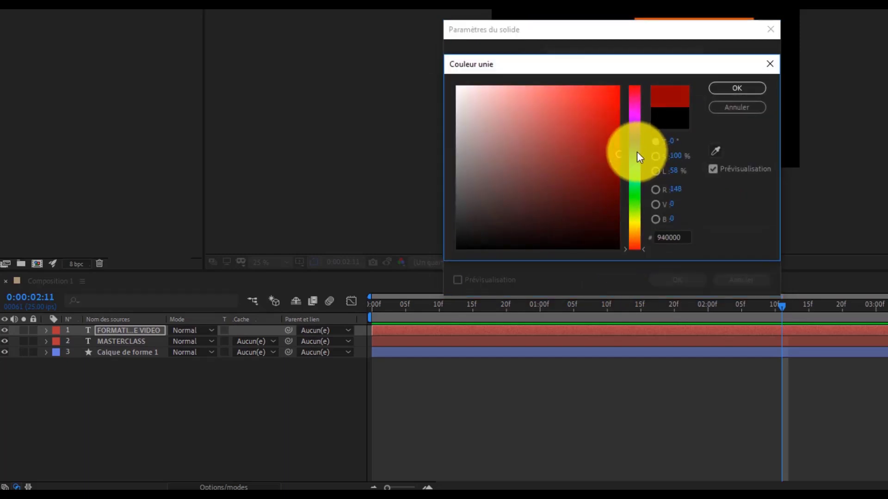
pyautogui.moveTo(637, 159)
pyautogui.mouseDown()
pyautogui.moveTo(640, 170)
pyautogui.moveTo(639, 158)
pyautogui.mouseUp()
pyautogui.moveTo(592, 139)
pyautogui.mouseDown()
pyautogui.moveTo(601, 123)
pyautogui.moveTo(587, 85)
pyautogui.moveTo(573, 78)
pyautogui.moveTo(561, 86)
pyautogui.mouseUp()
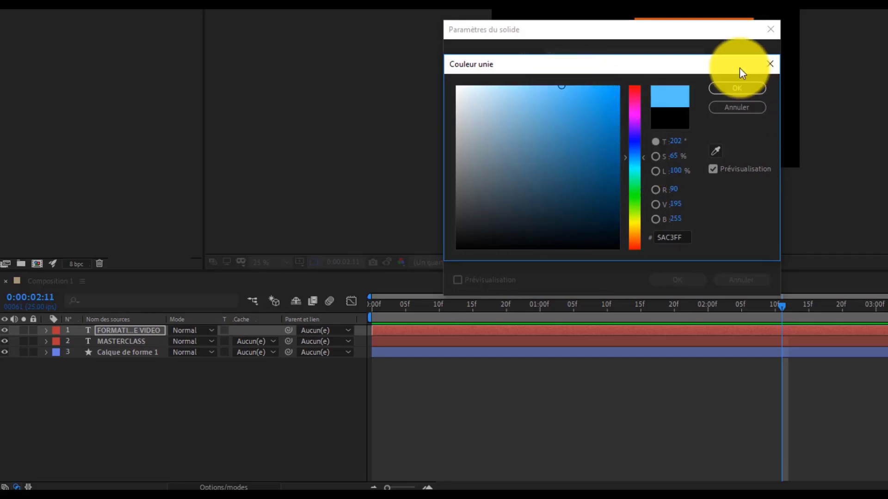
pyautogui.click(735, 88)
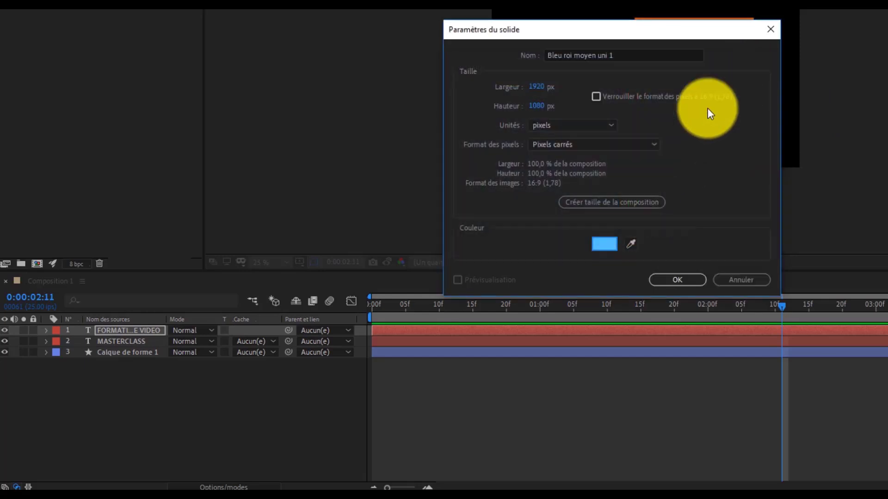
pyautogui.click(686, 279)
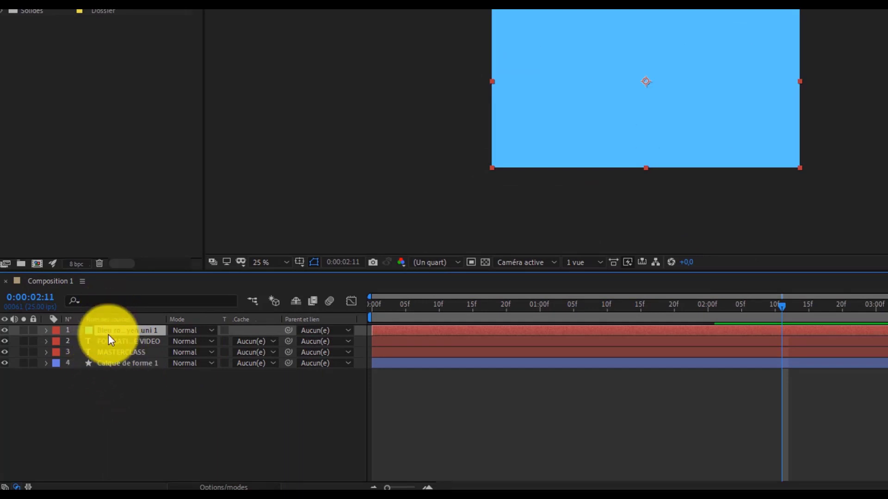
# - Move the blue solid beneath all other layers as the background, and preview the animation from the start
pyautogui.moveTo(112, 331); pyautogui.dragTo(109, 374)
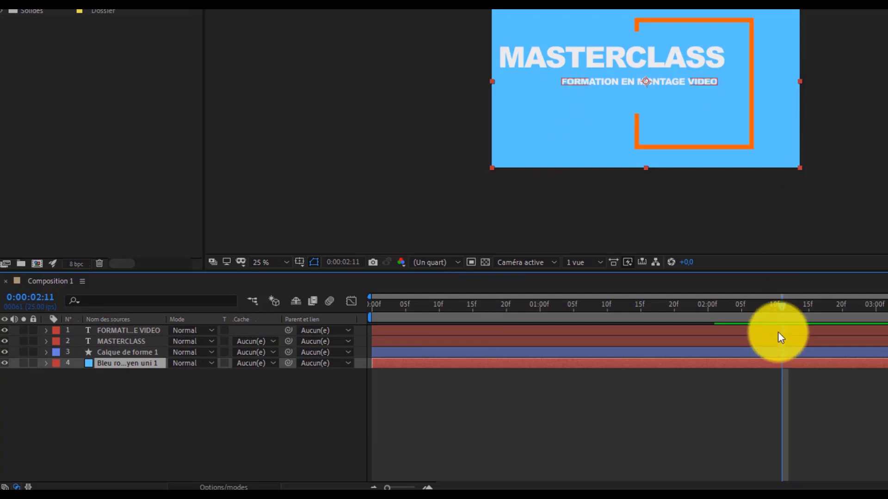
pyautogui.moveTo(780, 306); pyautogui.dragTo(184, 312)
pyautogui.press('space')
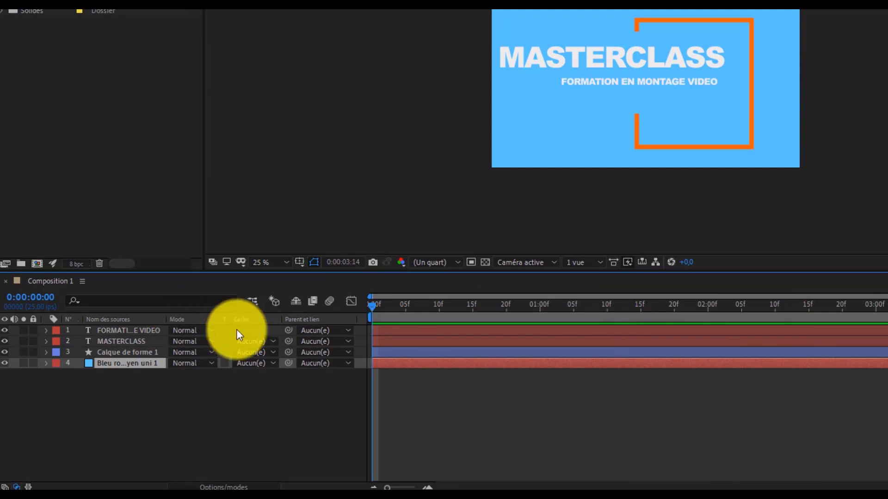
pyautogui.press('space')
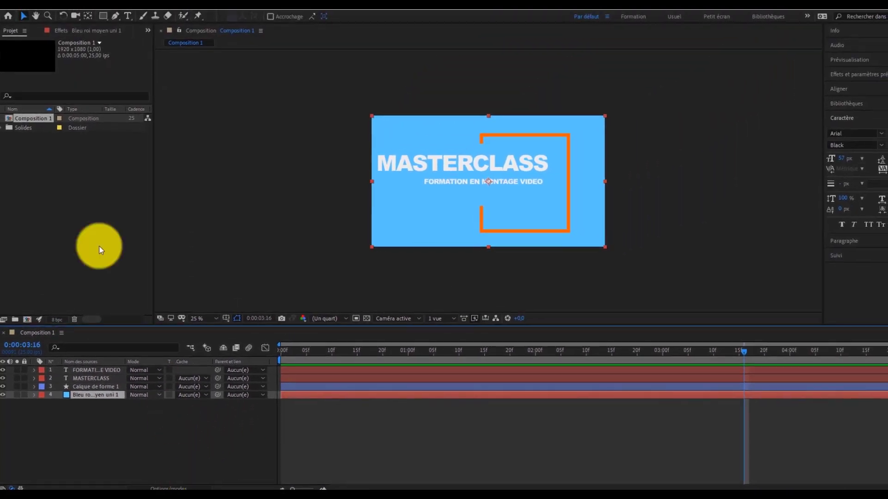
# - Save the After Effects project under the file name Projet sans titre.aep
pyautogui.click(13, 7)
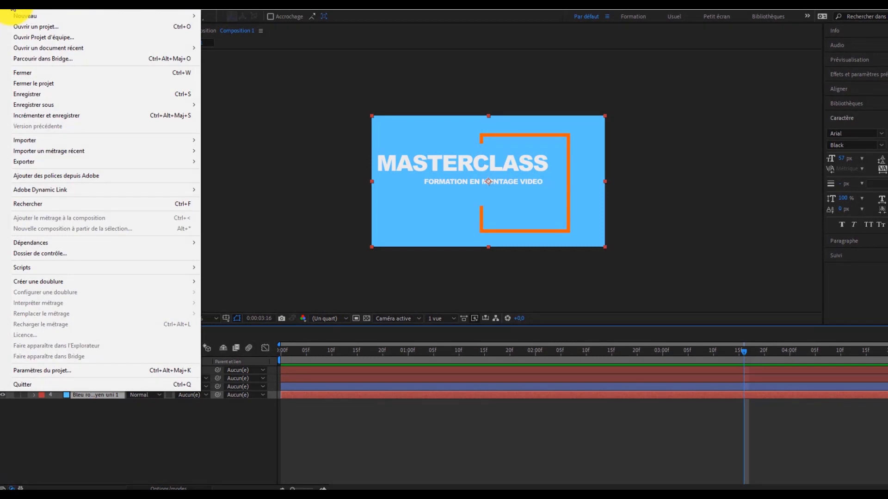
pyautogui.moveTo(58, 110)
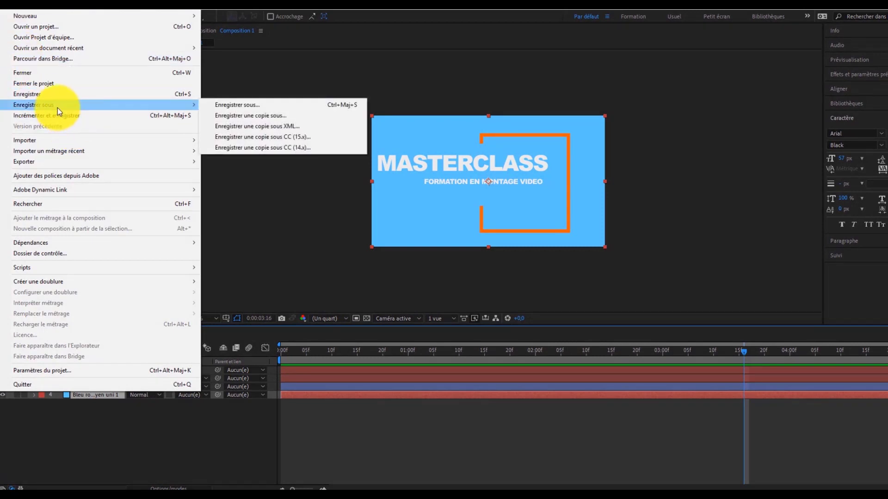
pyautogui.click(243, 105)
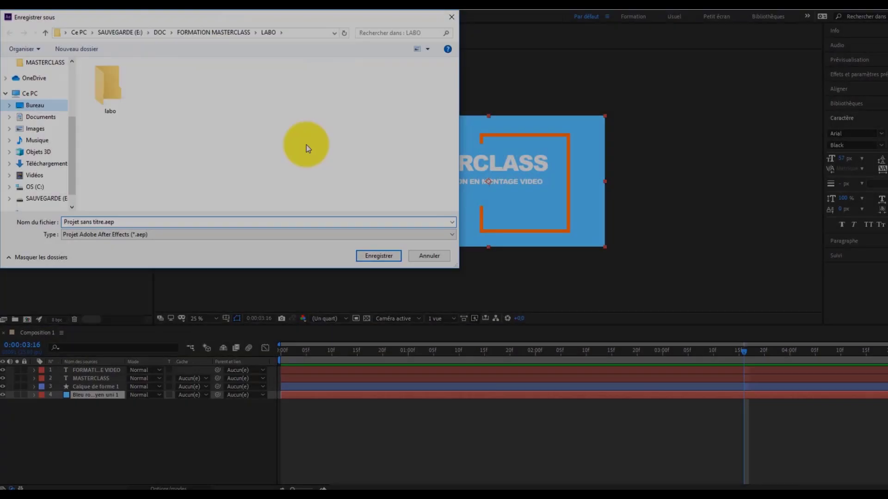
pyautogui.click(376, 253)
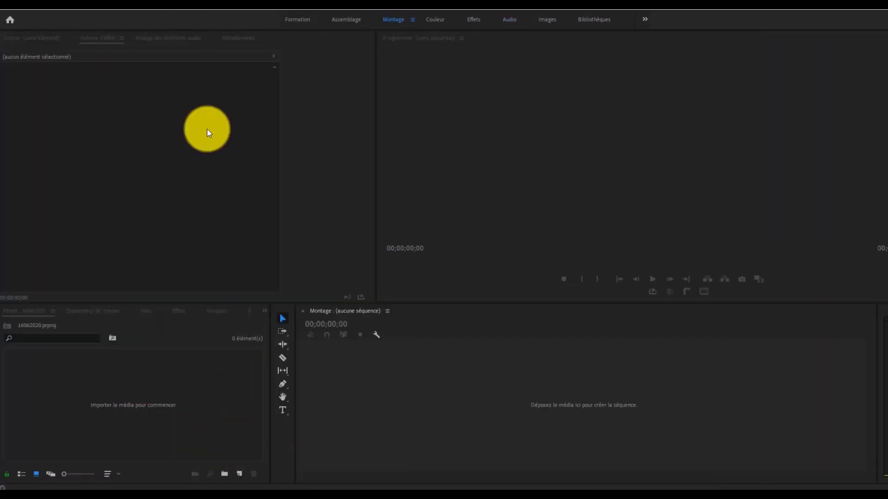
# - Switch to Premiere Pro and import Composition 1 from the After Effects project Projet sans titre.aep
pyautogui.hotkey('ctrl', 'i')
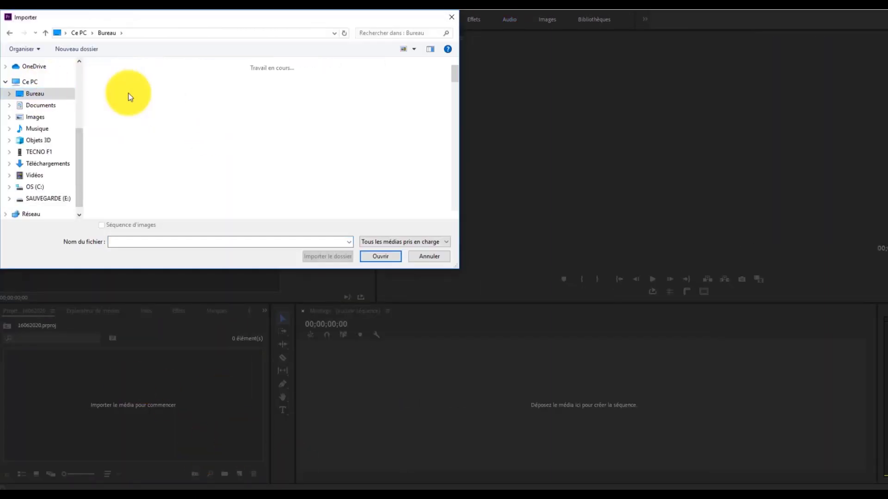
pyautogui.click(413, 51)
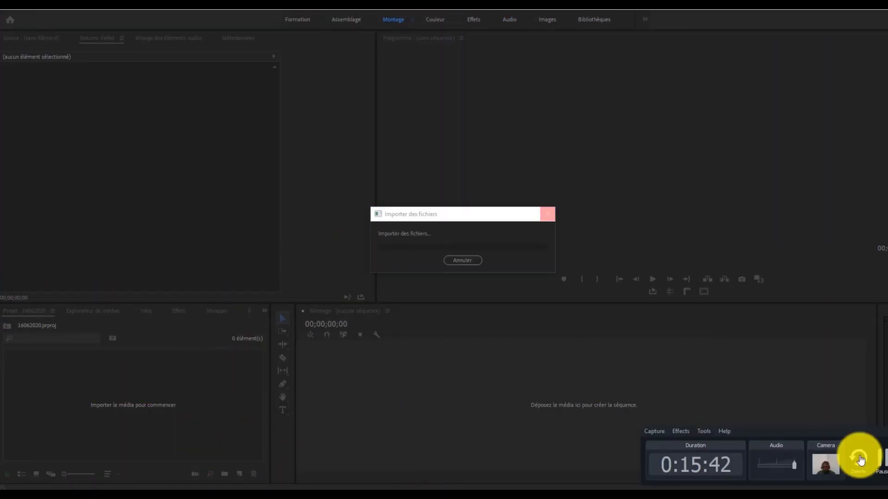
pyautogui.click(401, 174)
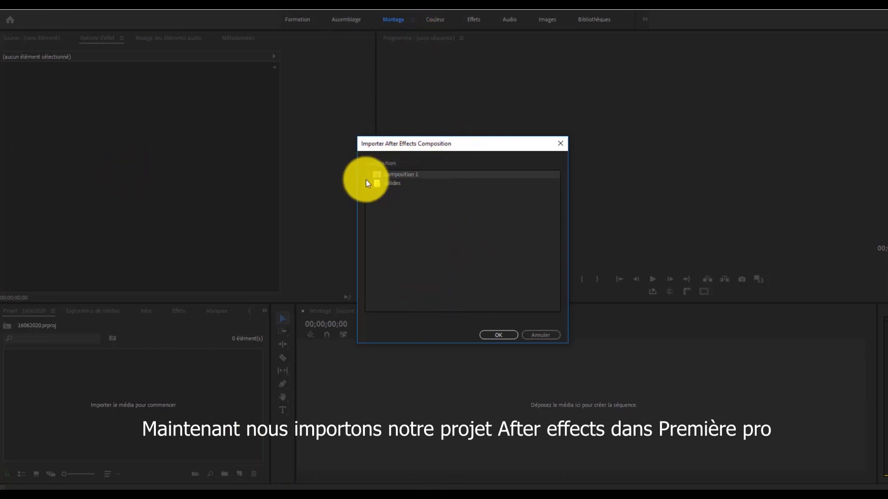
pyautogui.click(494, 331)
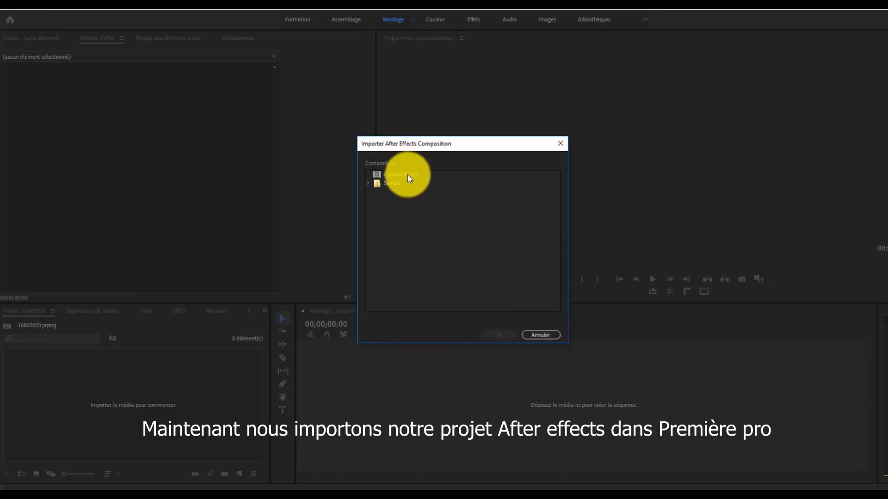
pyautogui.click(408, 175)
pyautogui.click(495, 334)
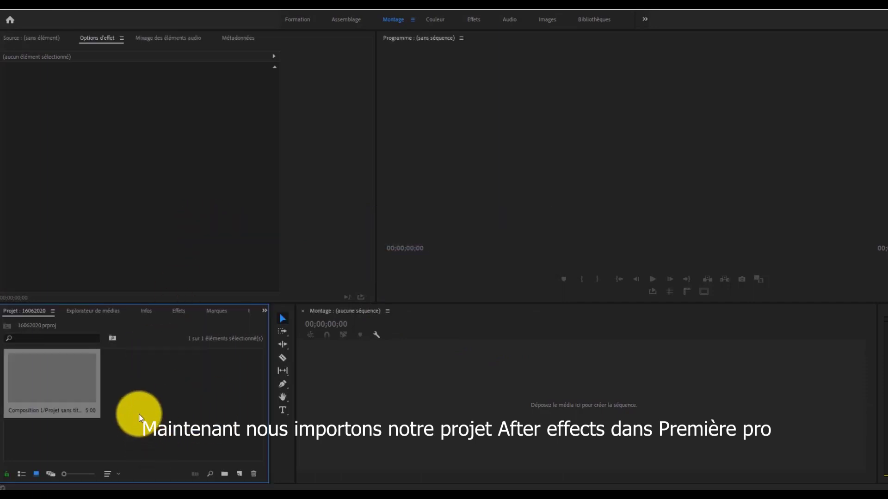
# - Check the imported Composition 1 in the source monitor and place it in the empty timeline as a new sequence
pyautogui.doubleClick(29, 375)
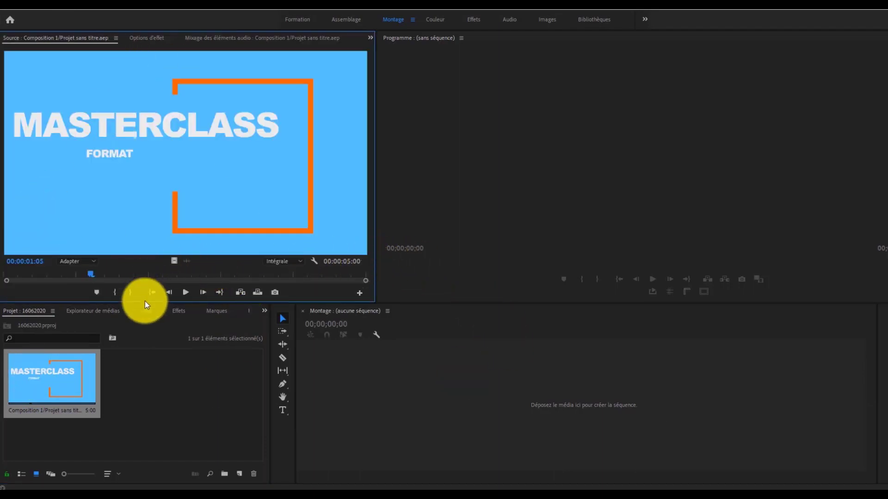
pyautogui.moveTo(91, 277); pyautogui.dragTo(264, 277)
pyautogui.moveTo(158, 197); pyautogui.dragTo(420, 399)
pyautogui.moveTo(417, 334); pyautogui.dragTo(437, 352)
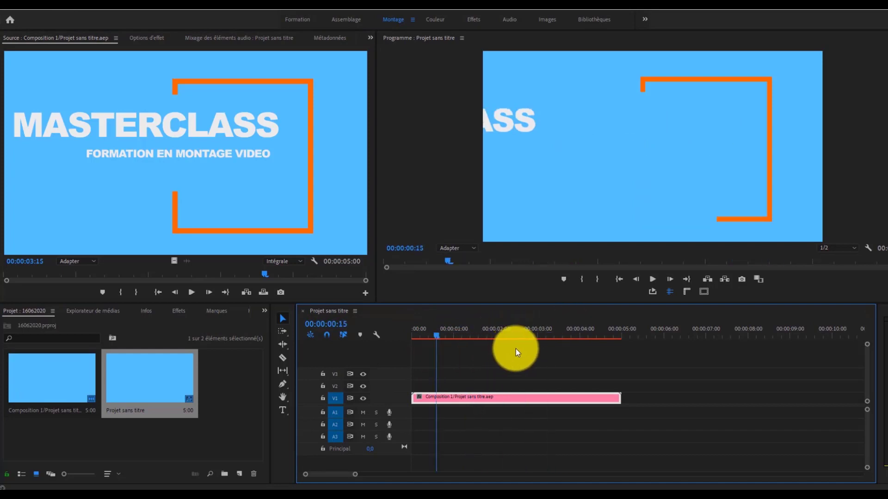
pyautogui.moveTo(515, 349)
pyautogui.mouseDown()
pyautogui.moveTo(598, 341)
pyautogui.moveTo(431, 341)
pyautogui.moveTo(522, 340)
pyautogui.mouseUp()
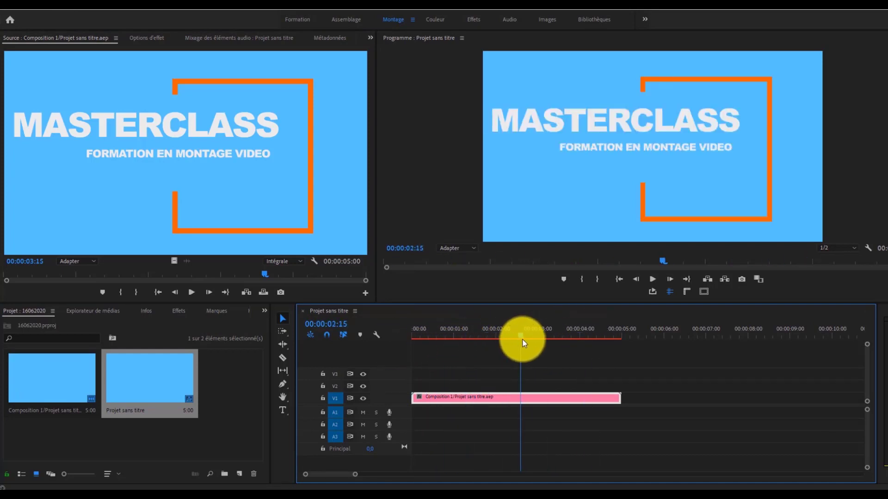
# - Import the video PAD leger.mp4 from the LABO folder inside FORMATION MASTERCLASS on the SAUVEGARDE (E:) drive
pyautogui.doubleClick(233, 400)
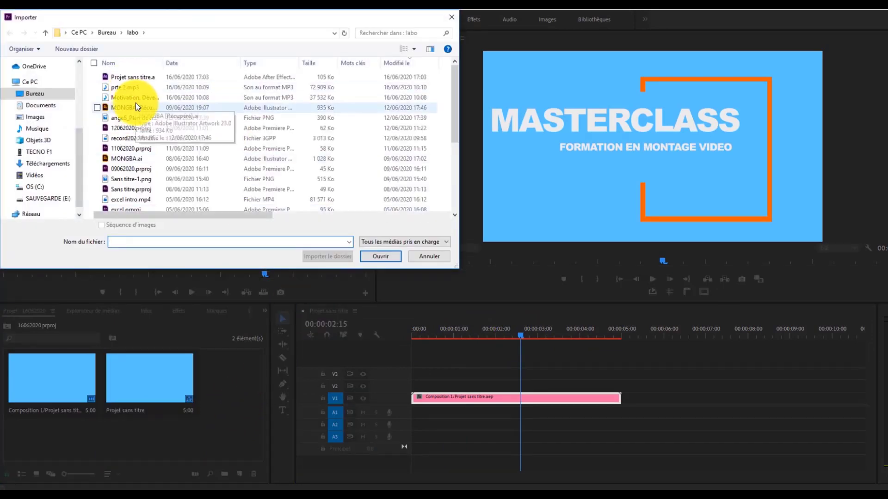
pyautogui.click(414, 49)
pyautogui.click(432, 84)
pyautogui.click(308, 138)
pyautogui.scroll(3, 37, 116)
pyautogui.click(32, 86)
pyautogui.click(213, 32)
pyautogui.doubleClick(226, 148)
pyautogui.scroll(-8, 283, 160)
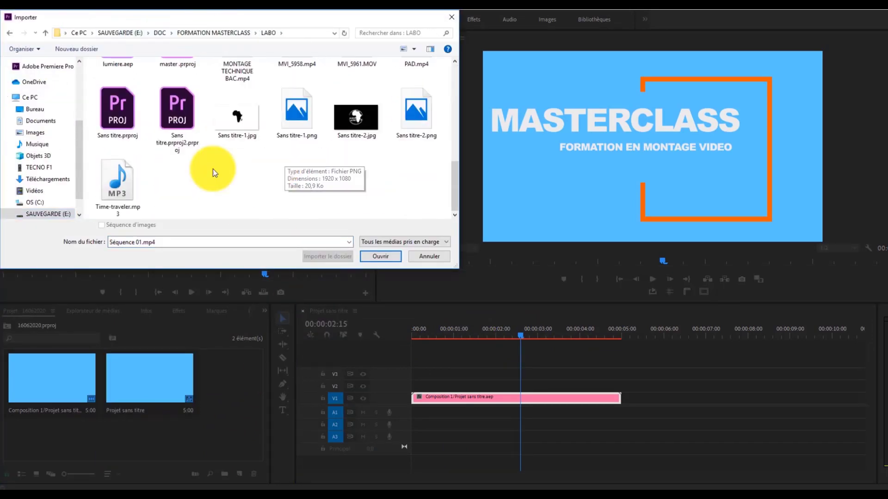
pyautogui.scroll(5, 215, 173)
pyautogui.doubleClick(175, 100)
pyautogui.doubleClick(116, 88)
# - Open PAD leger.mp4 in the source monitor and mark an excerpt of about 11 seconds ending at 00:00:34:29
pyautogui.doubleClick(211, 372)
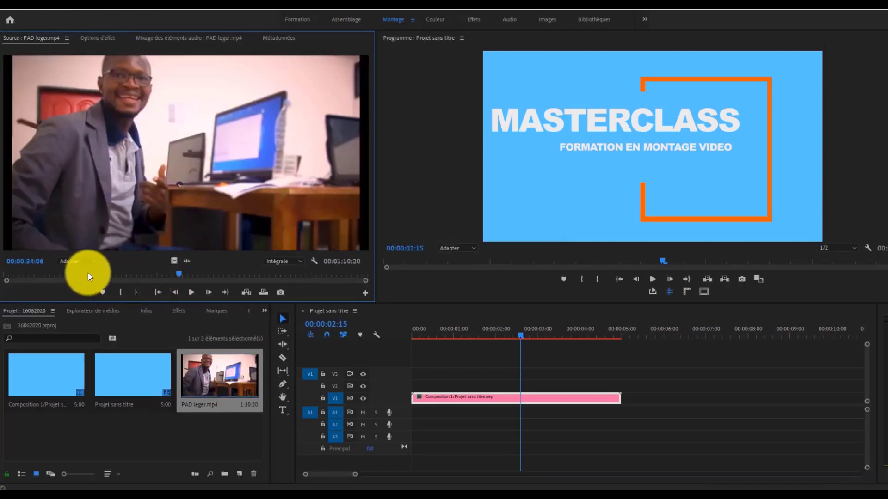
pyautogui.moveTo(180, 277)
pyautogui.mouseDown()
pyautogui.moveTo(96, 282)
pyautogui.moveTo(182, 280)
pyautogui.mouseUp()
pyautogui.click(120, 294)
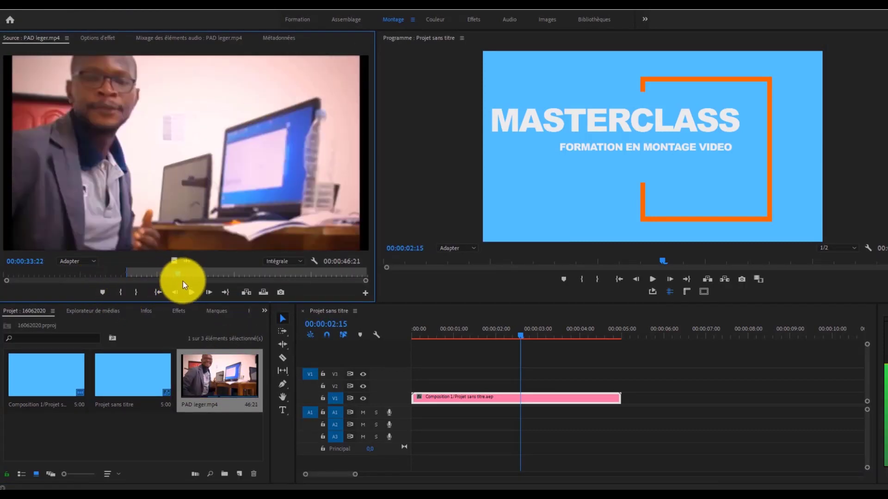
pyautogui.click(135, 294)
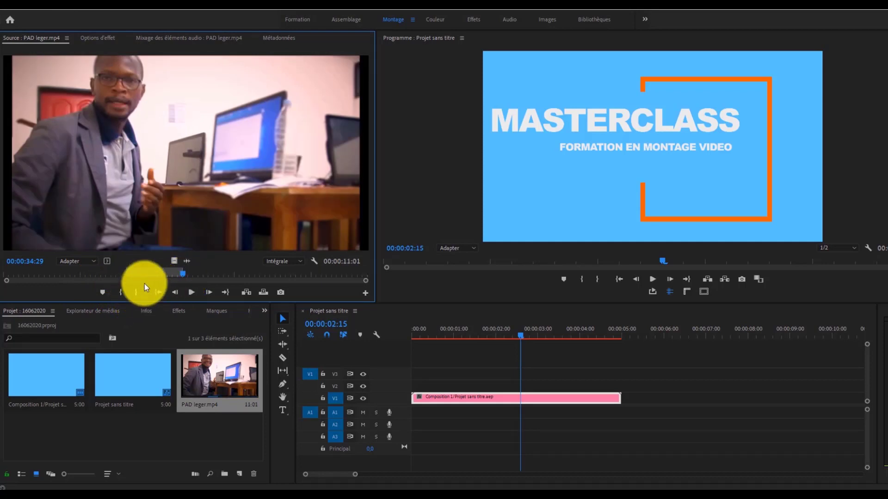
# - Place the marked PAD leger.mp4 excerpt on V2 at the sequence start, beneath Composition 1 on V3, and check the frame at 00:00:01:15
pyautogui.moveTo(135, 174); pyautogui.dragTo(432, 377)
pyautogui.moveTo(506, 390); pyautogui.dragTo(442, 379)
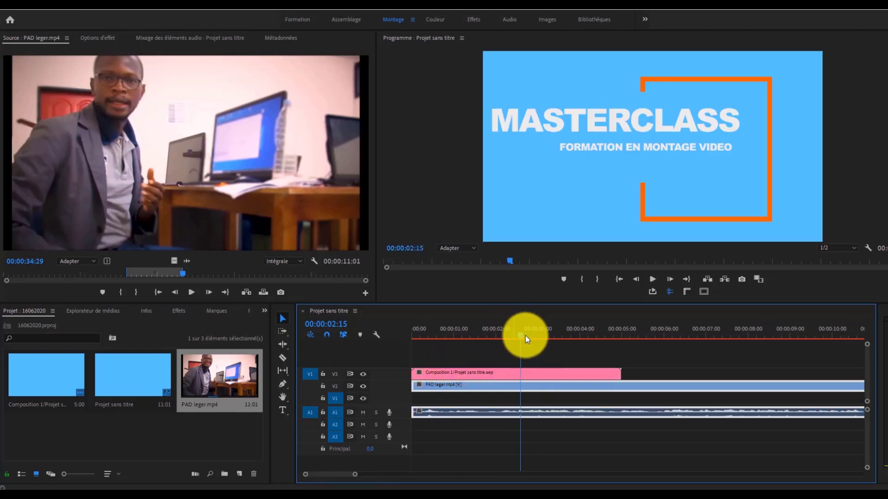
pyautogui.moveTo(525, 337); pyautogui.dragTo(480, 339)
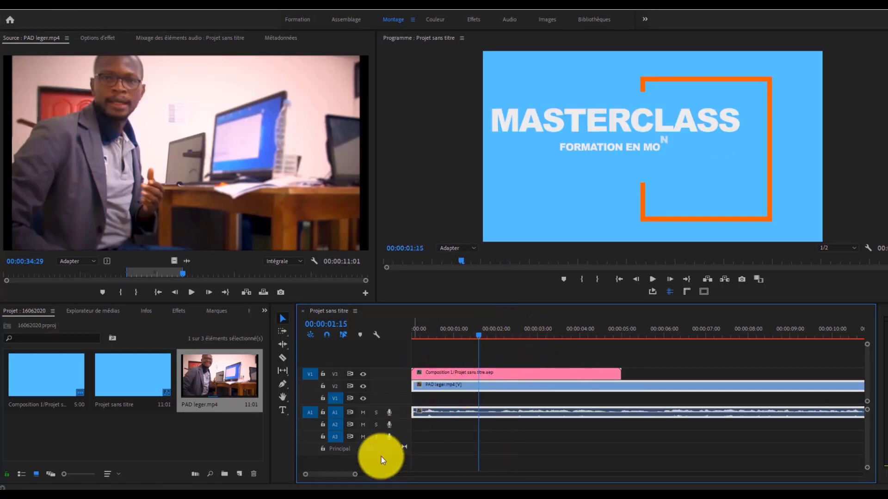
# - Switch to After Effects, hide the blue solid background layer in Composition 1, and save the project
pyautogui.click(404, 496)
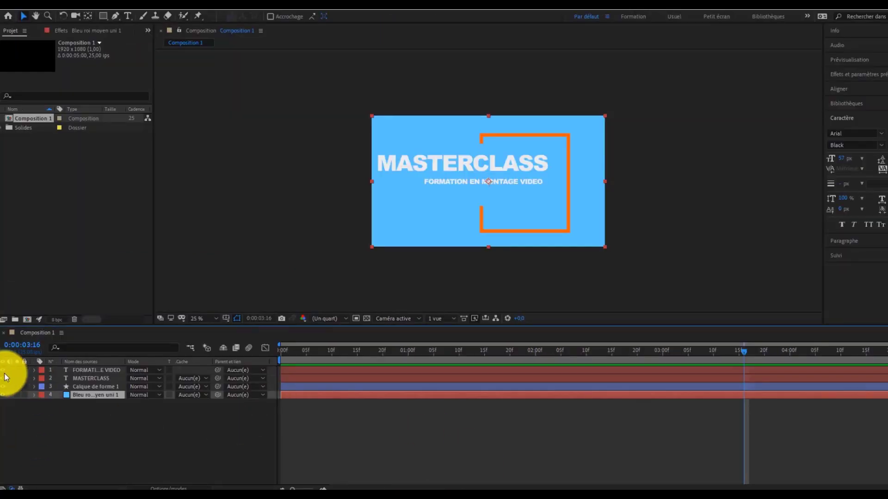
pyautogui.click(4, 396)
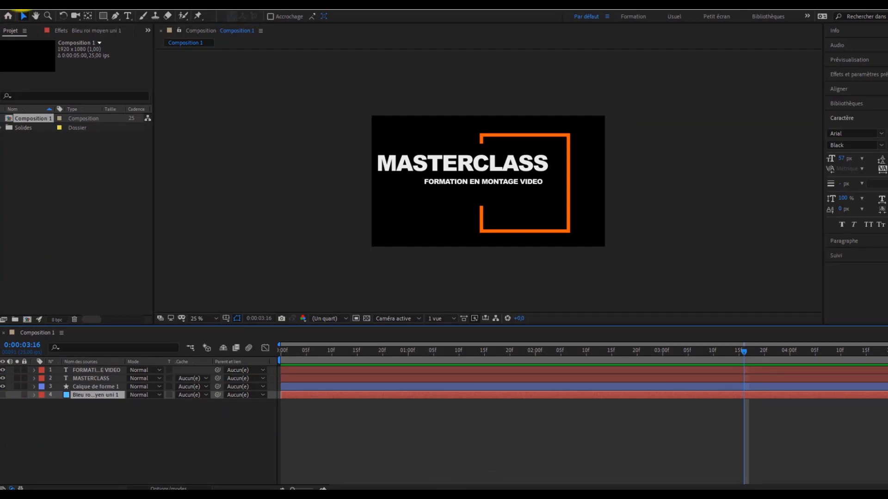
pyautogui.click(9, 11)
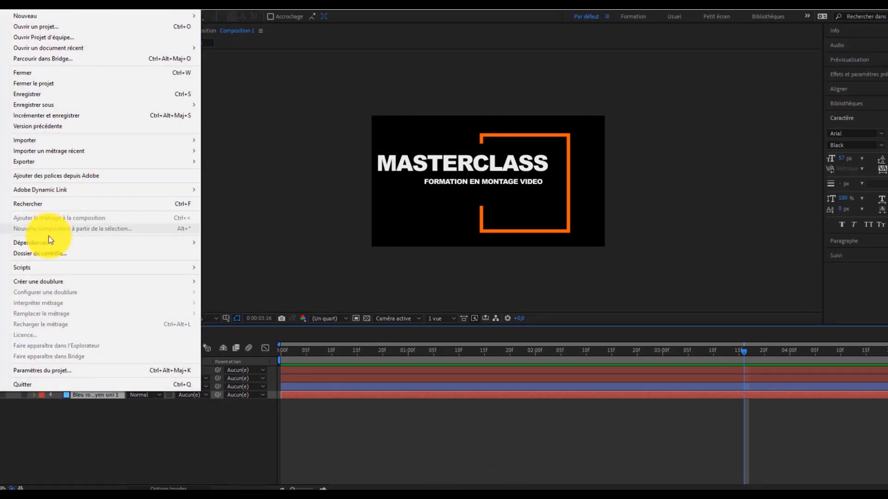
pyautogui.click(37, 94)
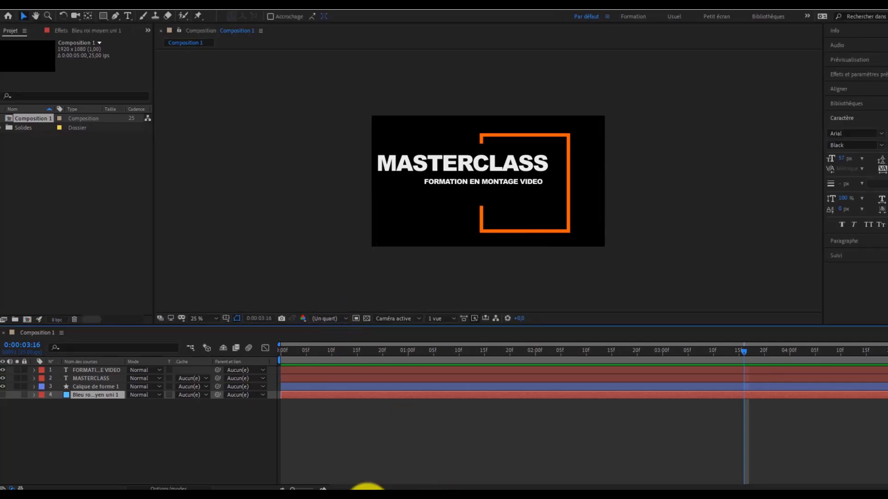
# - Return to Premiere Pro, check the title over the video near 00:00:01:00, and mute audio track A1
pyautogui.click(367, 497)
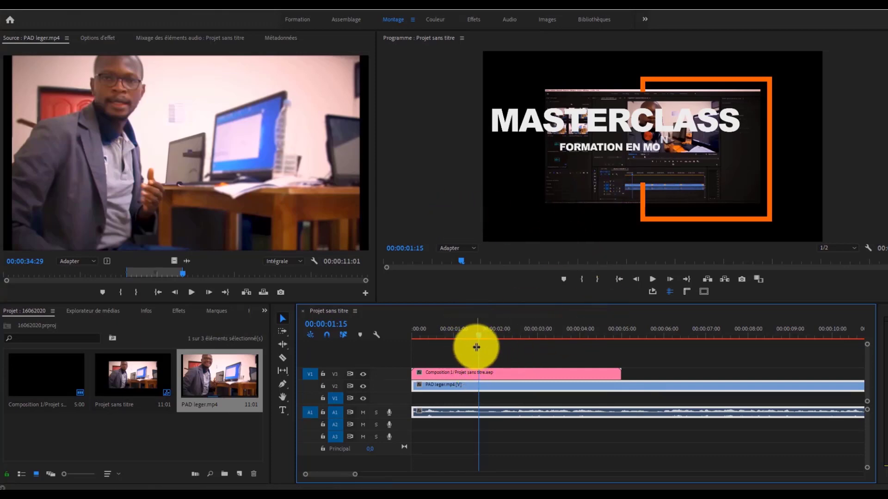
pyautogui.click(449, 340)
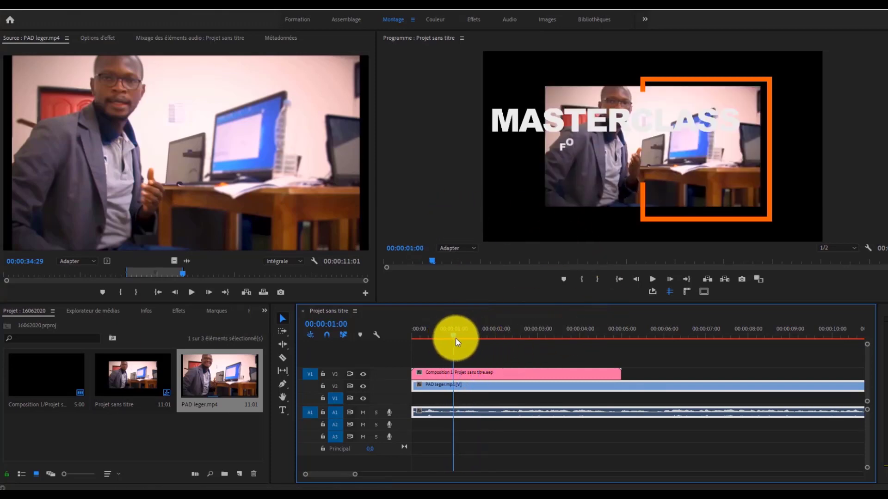
pyautogui.click(363, 412)
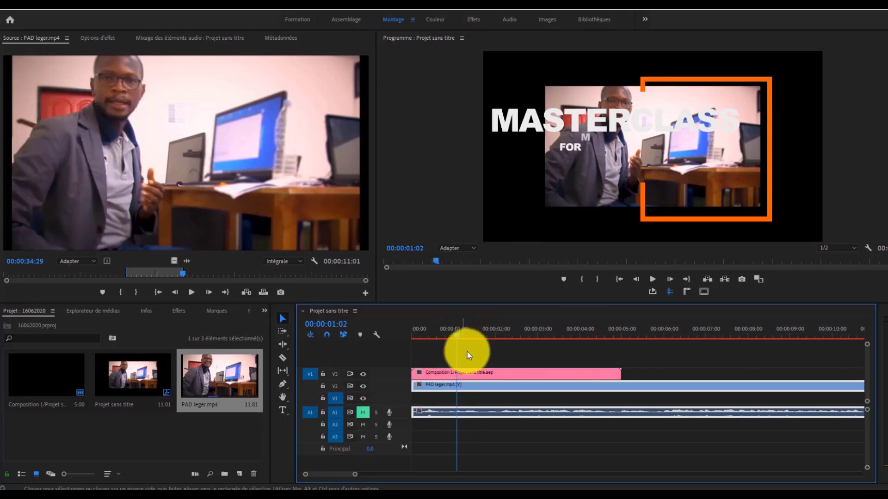
# - Scale the Composition 1 clip to 69 and set its horizontal position to 1006, and preview the sequence from the start
pyautogui.click(470, 374)
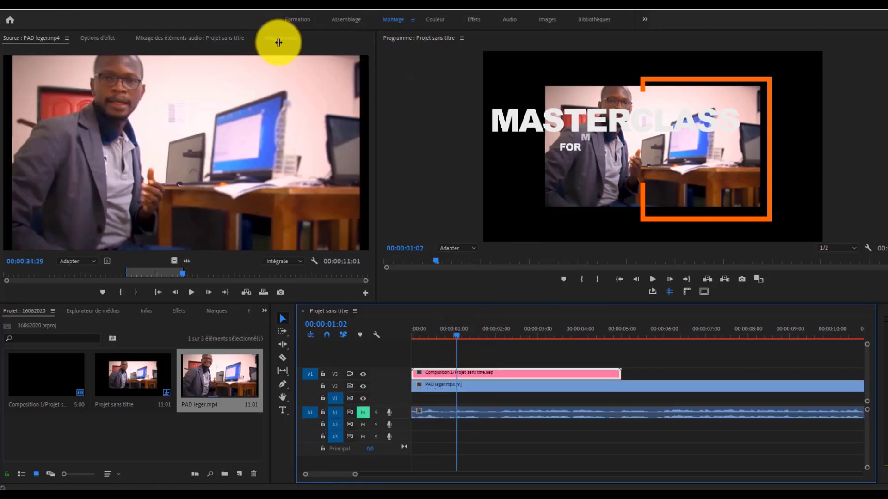
pyautogui.click(98, 38)
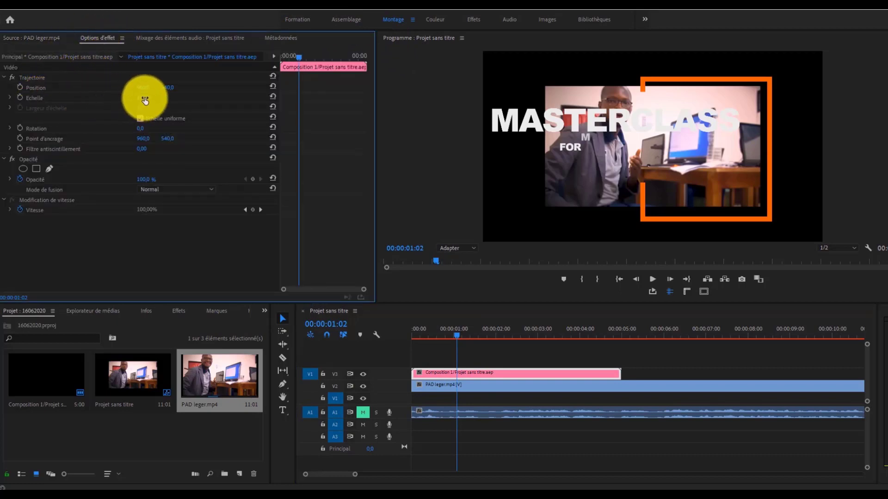
pyautogui.moveTo(144, 97); pyautogui.dragTo(126, 97)
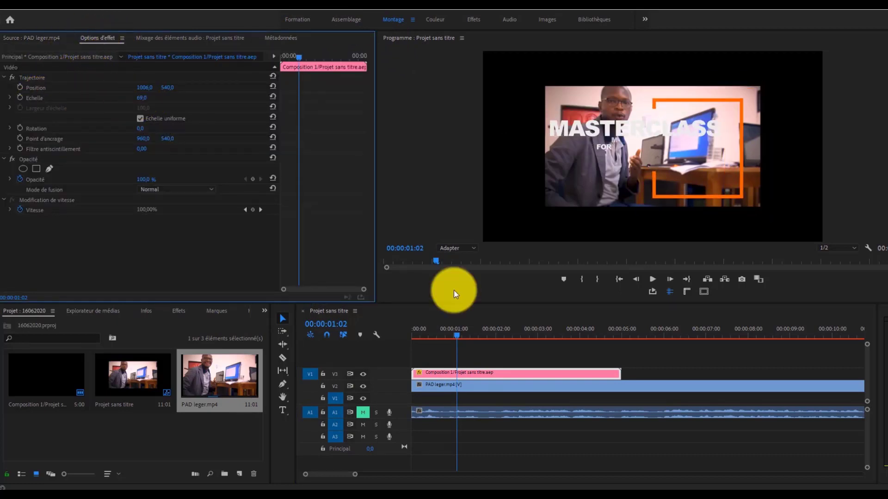
pyautogui.click(414, 339)
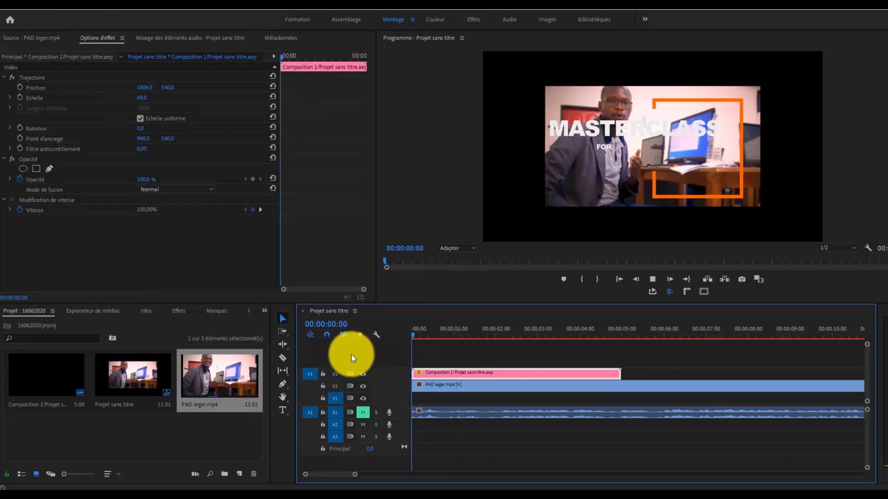
pyautogui.press('space')
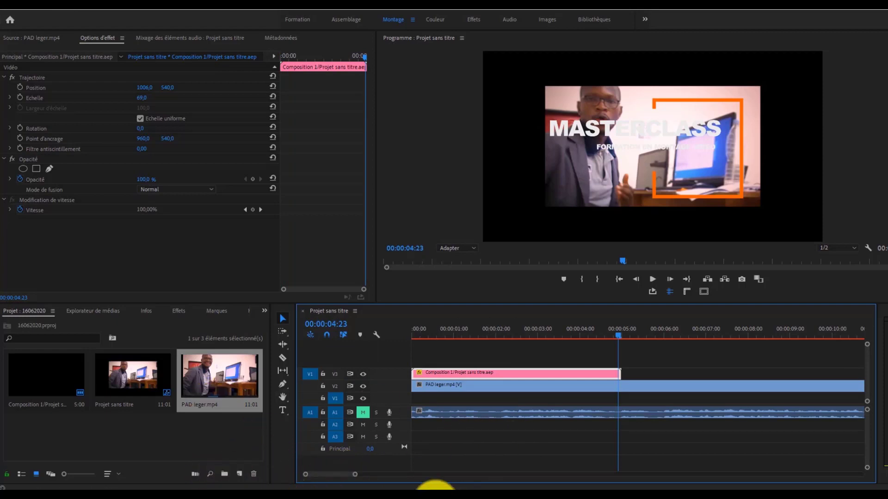
pyautogui.moveTo(436, 498)
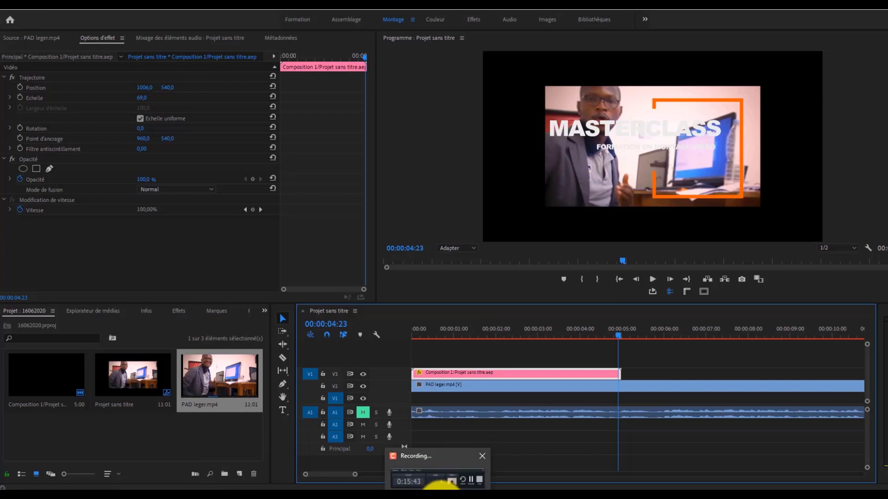
pyautogui.click(432, 479)
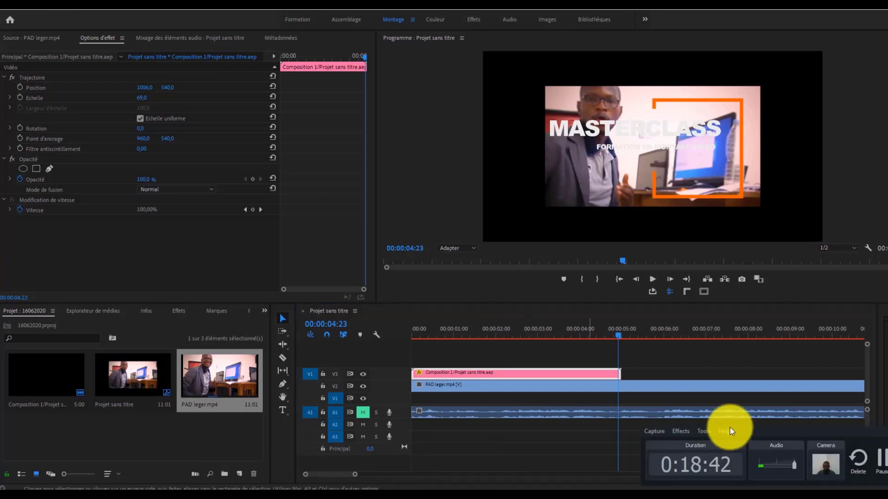